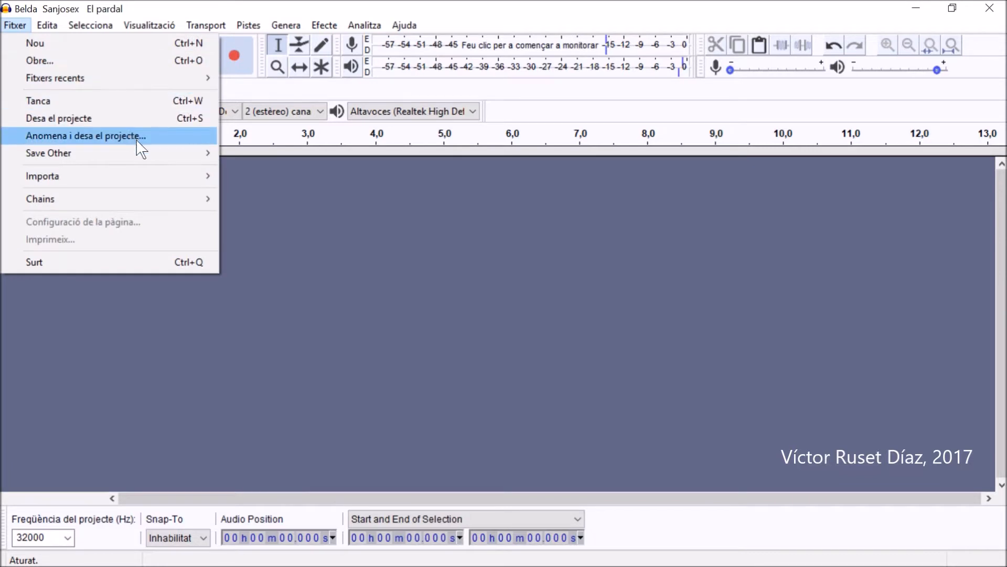
Step: Import the MP3 audio file "Belda Sanjosex El pardal" from the Exemple popurri folder into the project
mouse_move(153, 173)
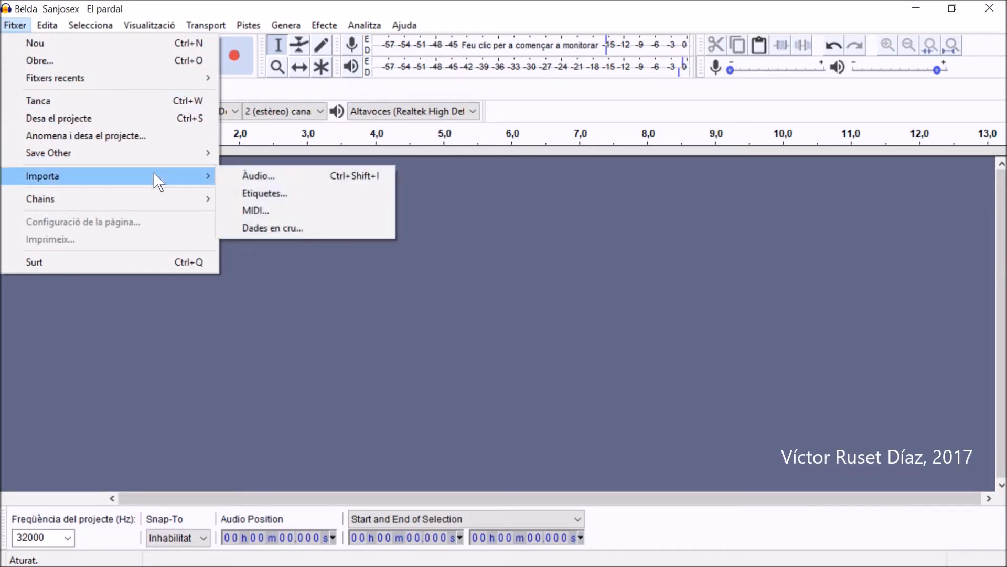
click(308, 176)
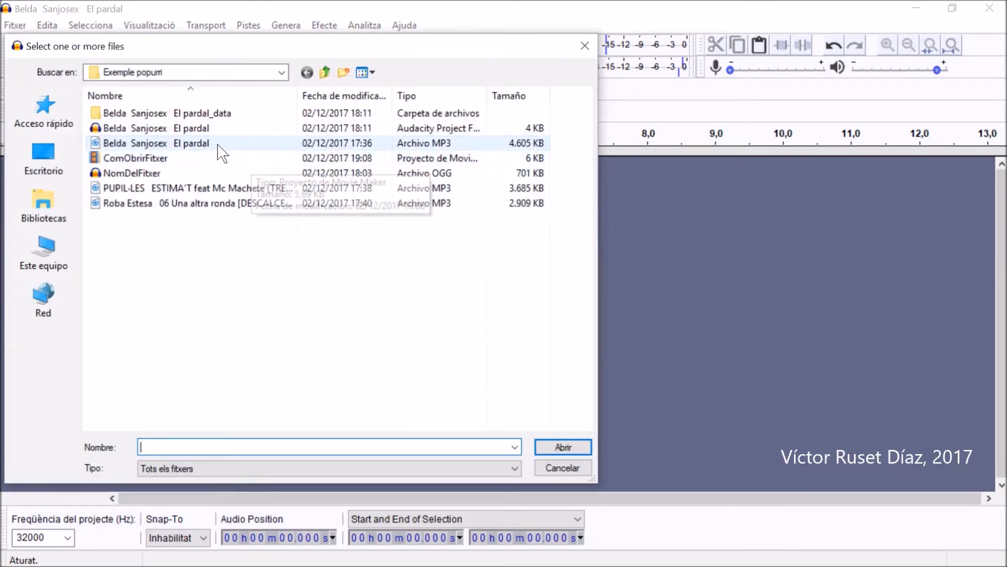
click(222, 149)
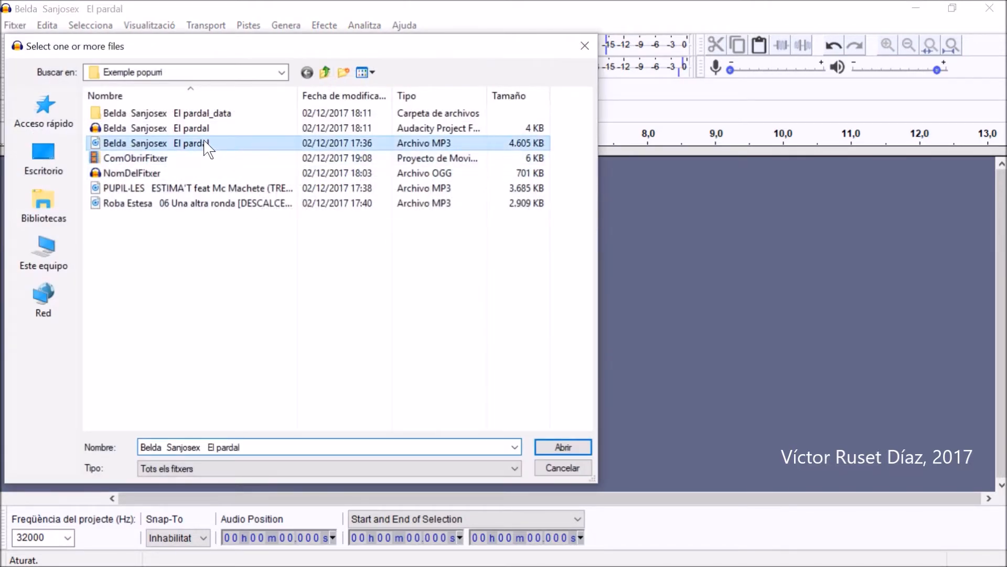
click(548, 448)
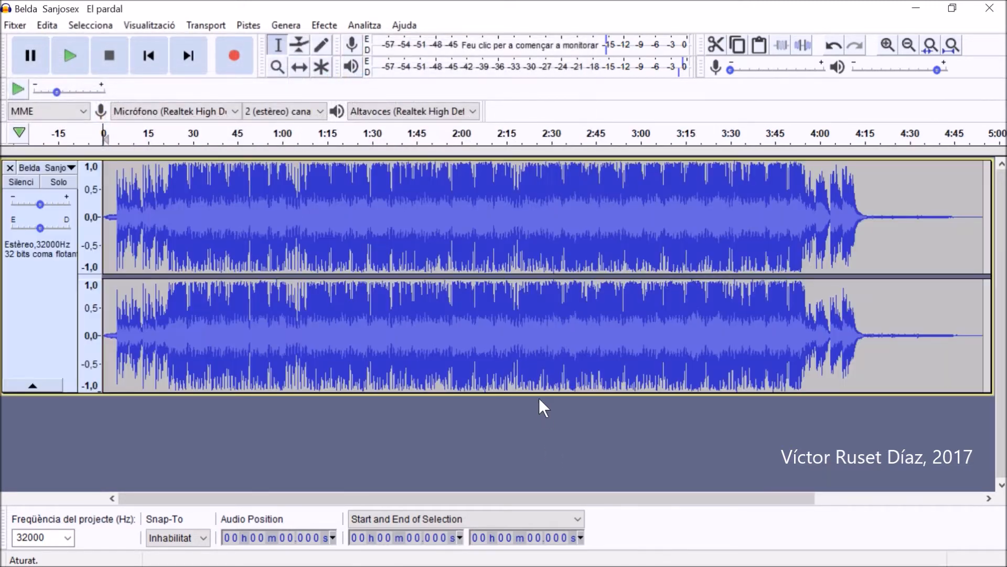
Step: Trim the El pardal track to the passage from about 4.7 s to 13.4 s, previewing the selection first
click(887, 45)
click(887, 45)
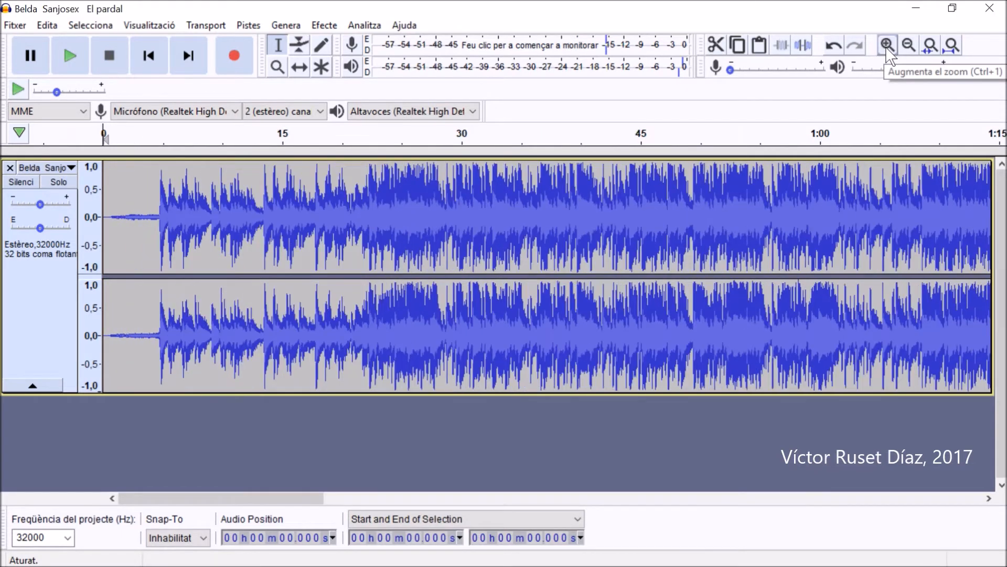
click(886, 46)
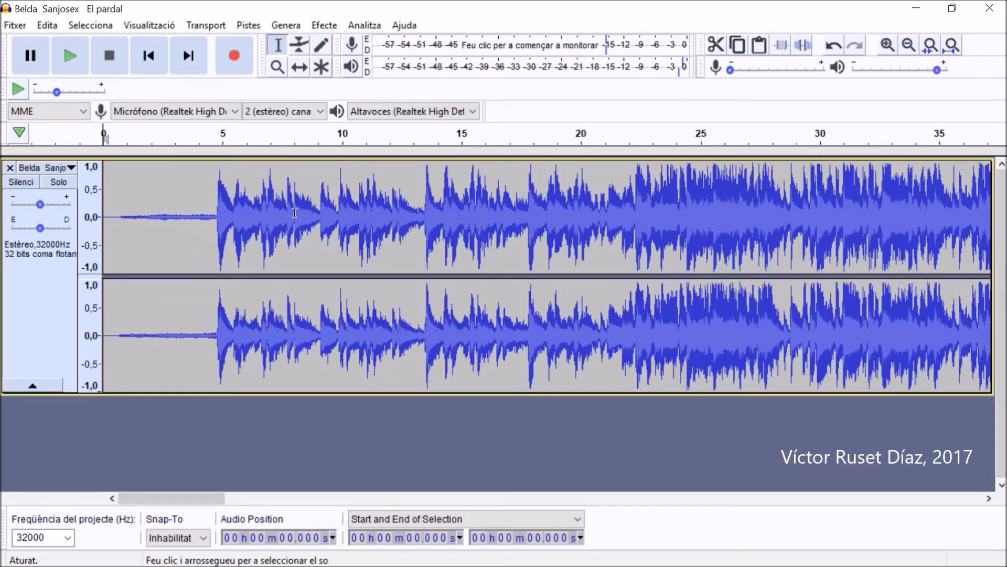
click(215, 218)
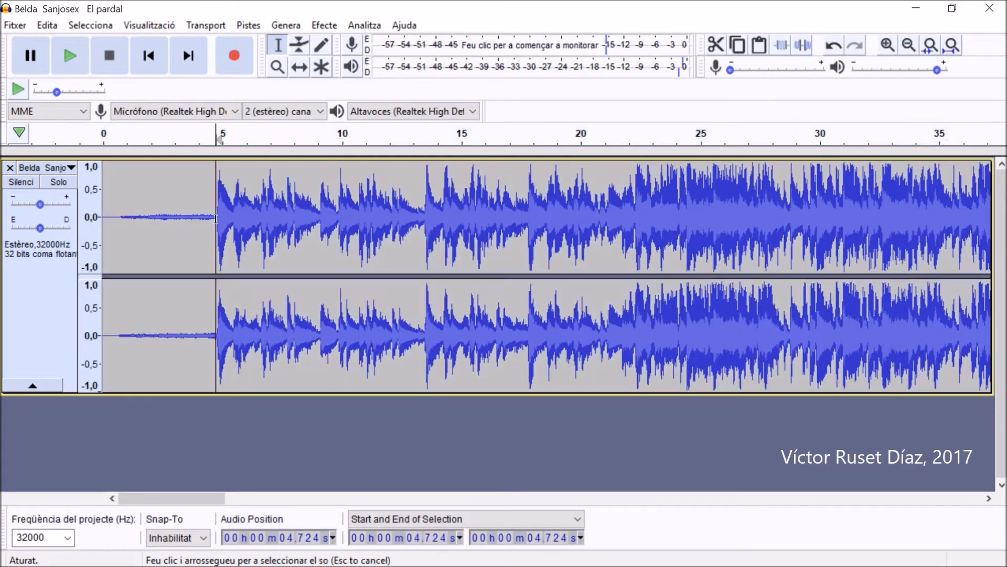
drag(214, 219, 432, 225)
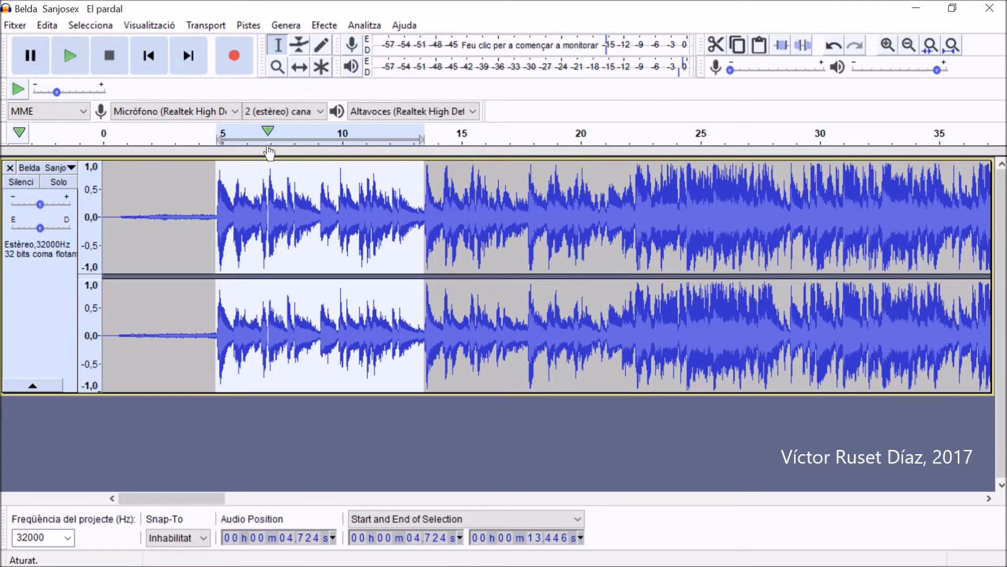
click(78, 55)
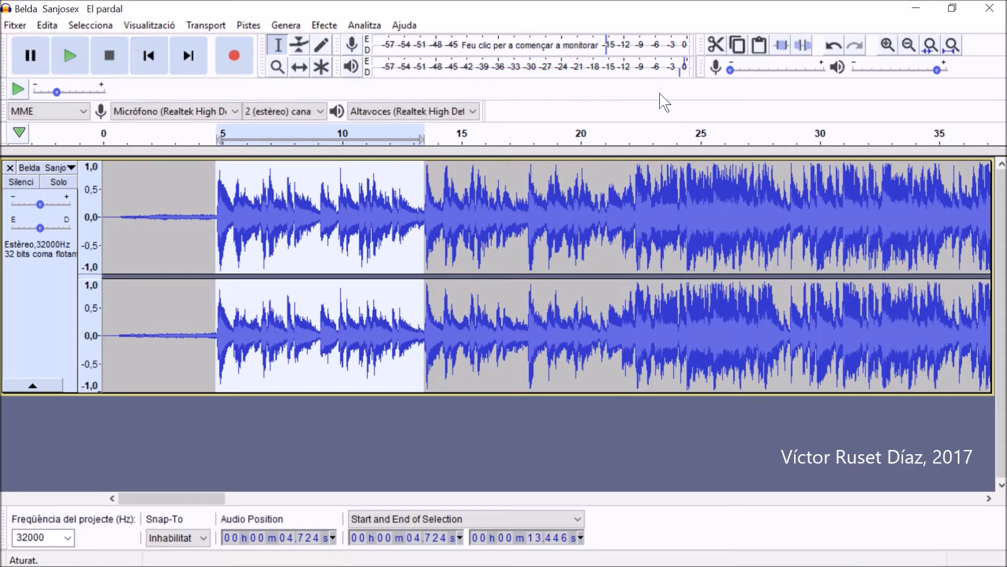
click(783, 48)
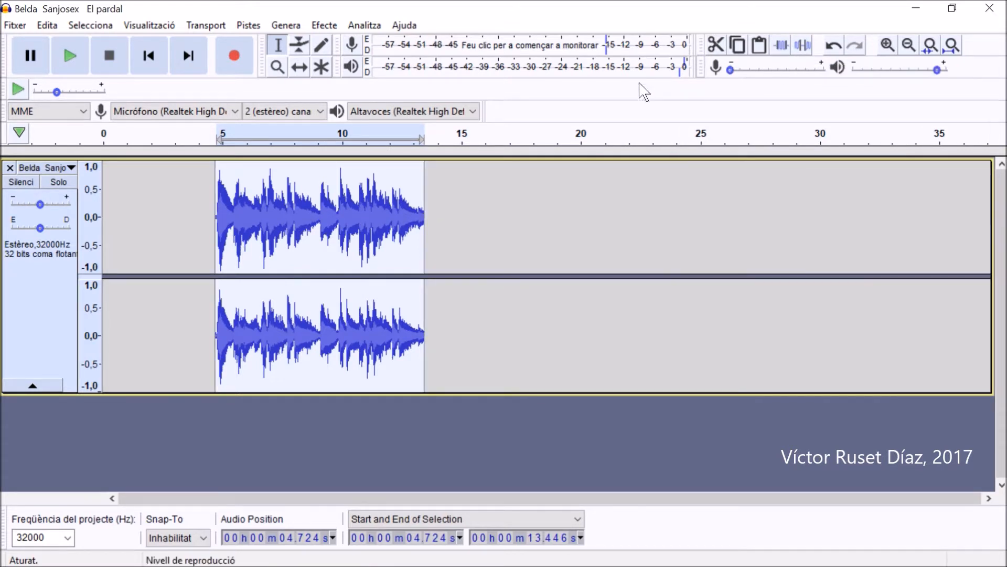
Step: Shift the trimmed El pardal clip to start at 0 s with the Time Shift tool, and return to the Selection tool
click(301, 75)
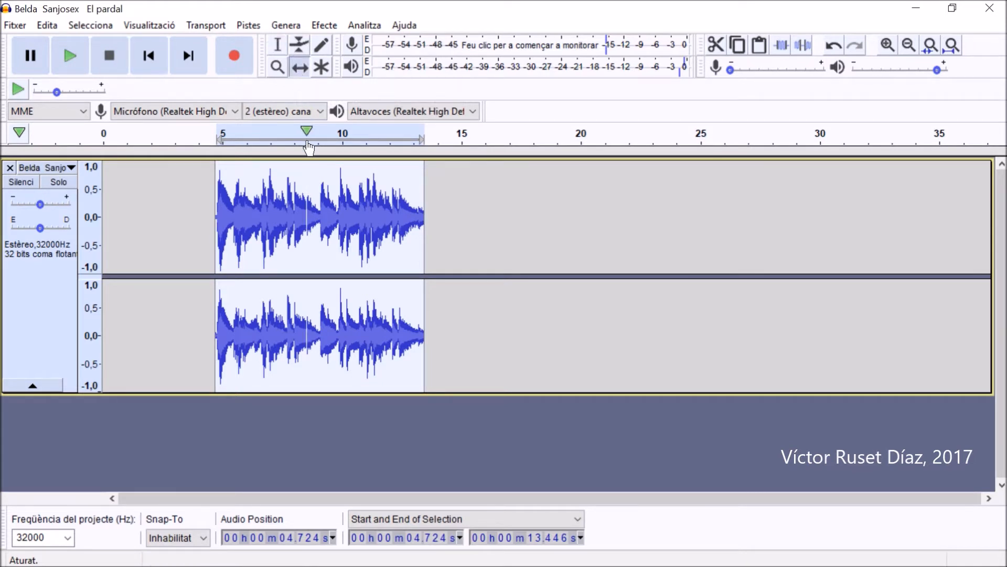
drag(318, 222, 210, 225)
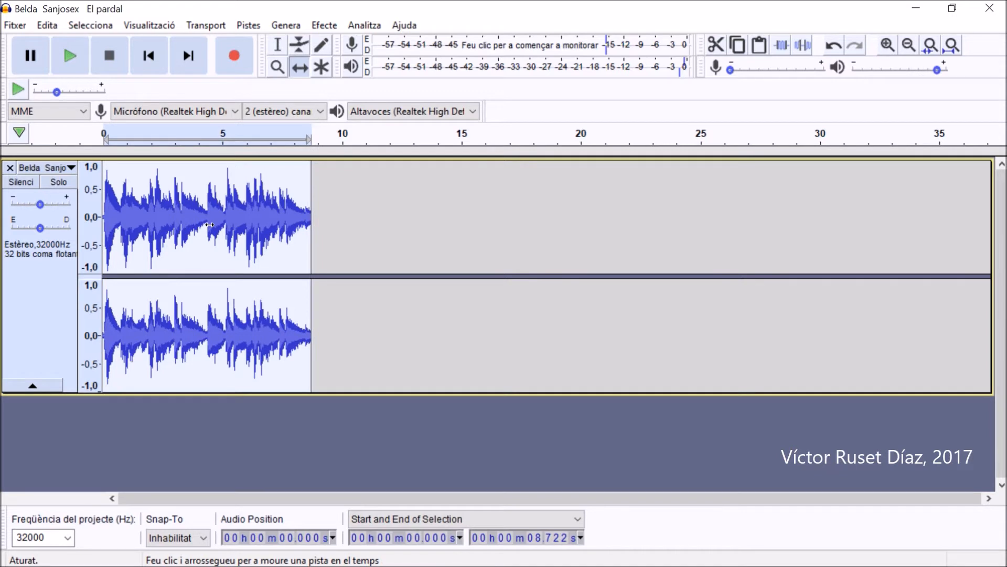
click(278, 44)
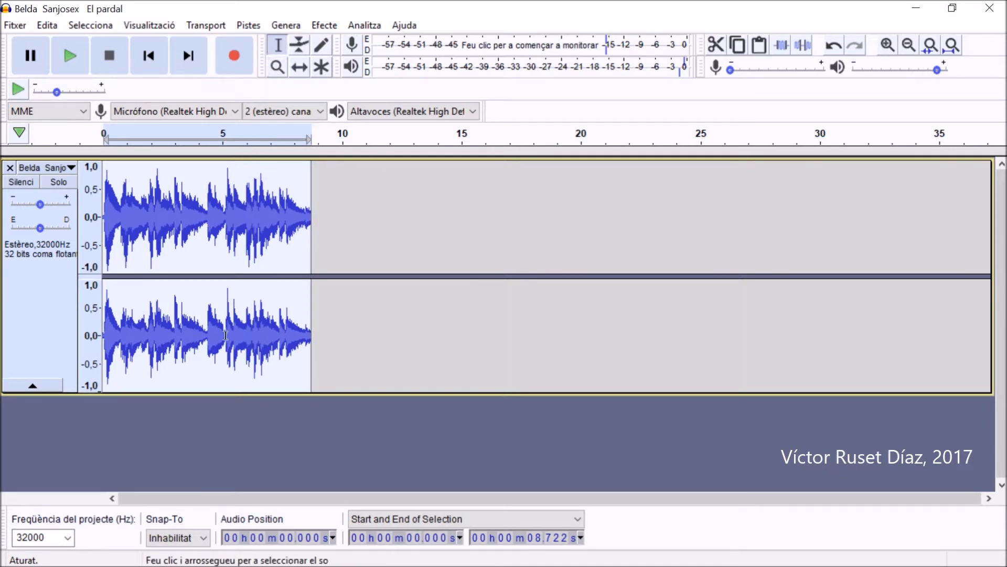
Step: Apply a fade-in (Fosa d'obertura) to the start of the El pardal clip, from 0 s to about 2.3 s
click(226, 411)
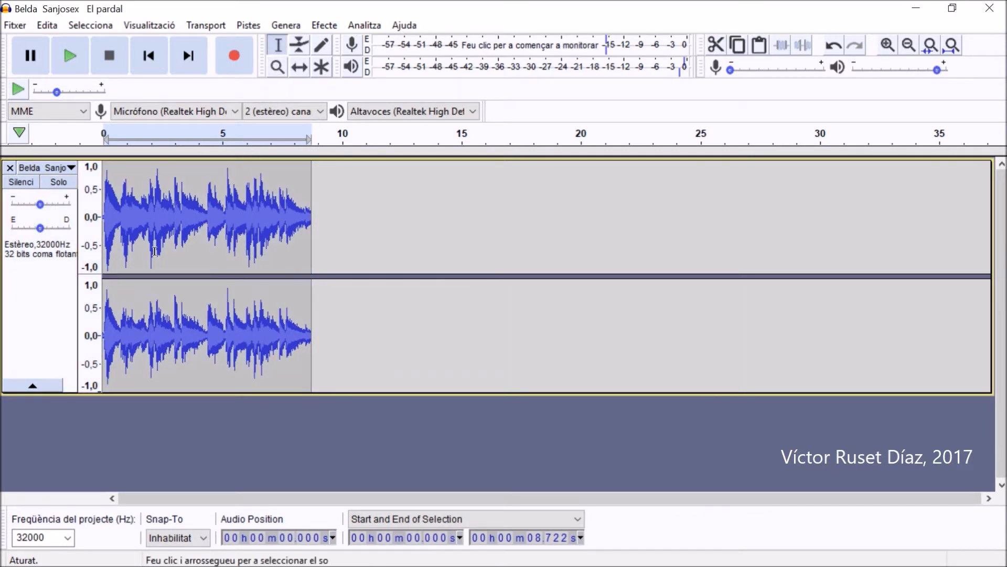
drag(157, 211, 105, 207)
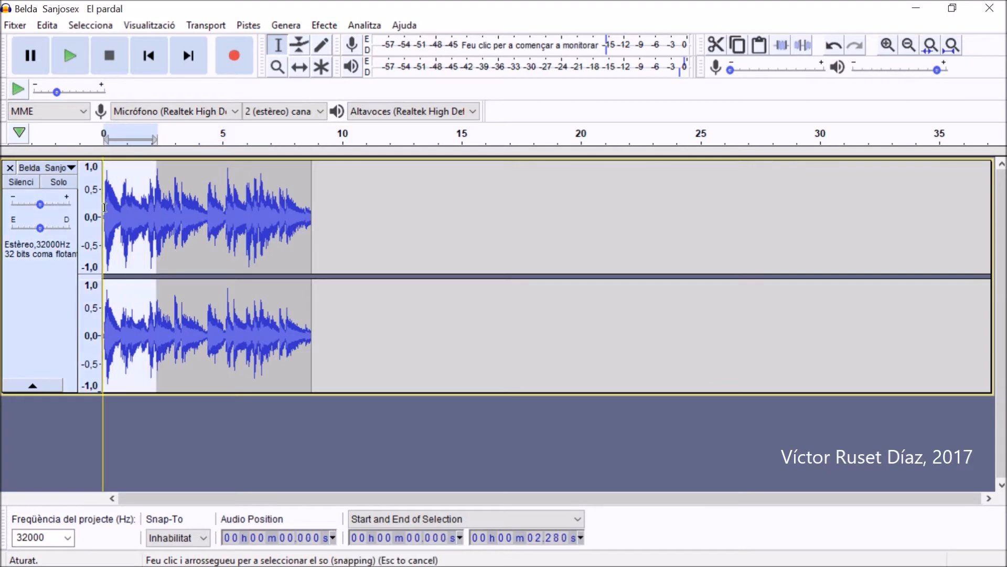
click(326, 25)
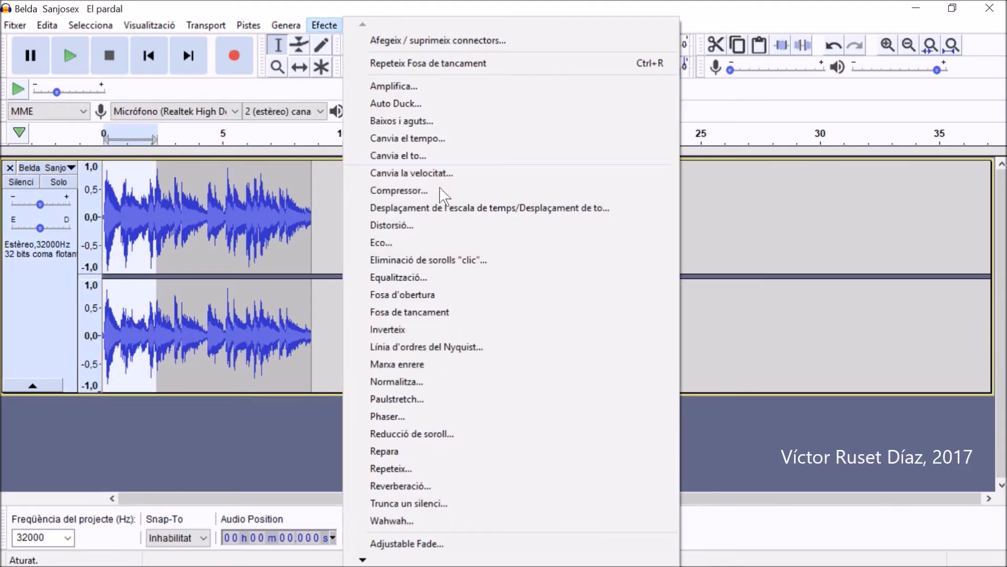
click(502, 301)
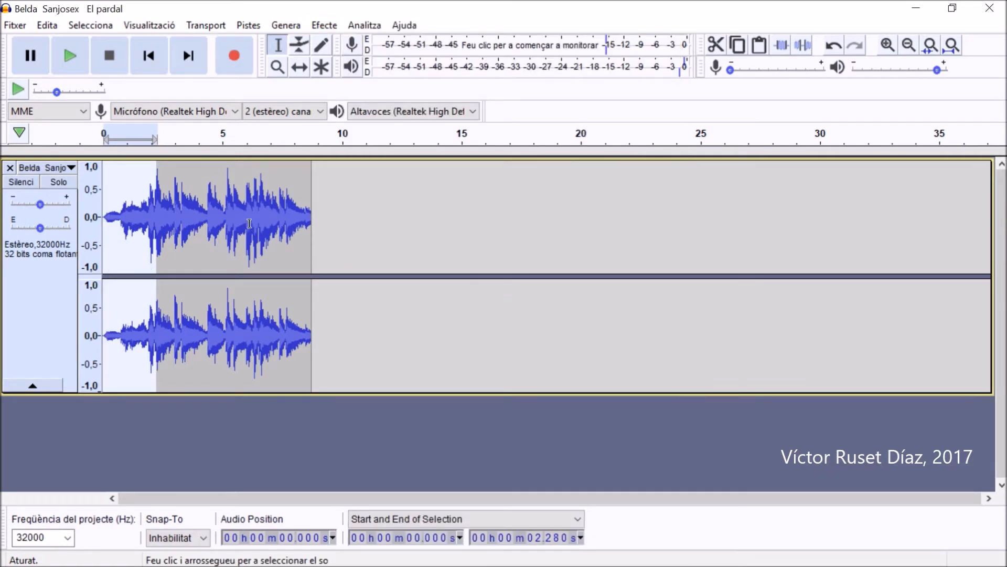
Step: Fade out (Fosa de tancament) the El pardal clip from about 6.0 s to its end, and play it from the start
drag(247, 224, 312, 224)
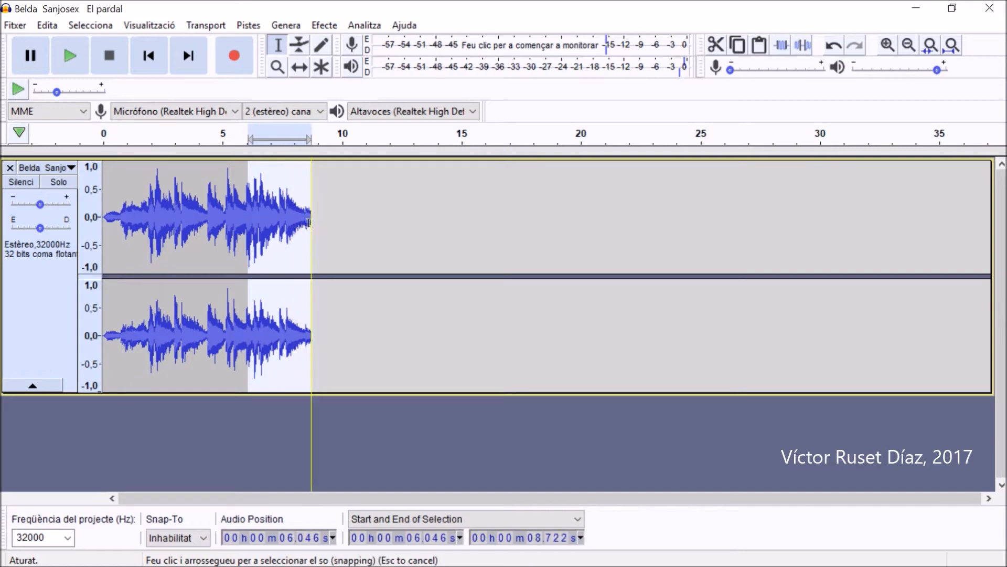
click(326, 25)
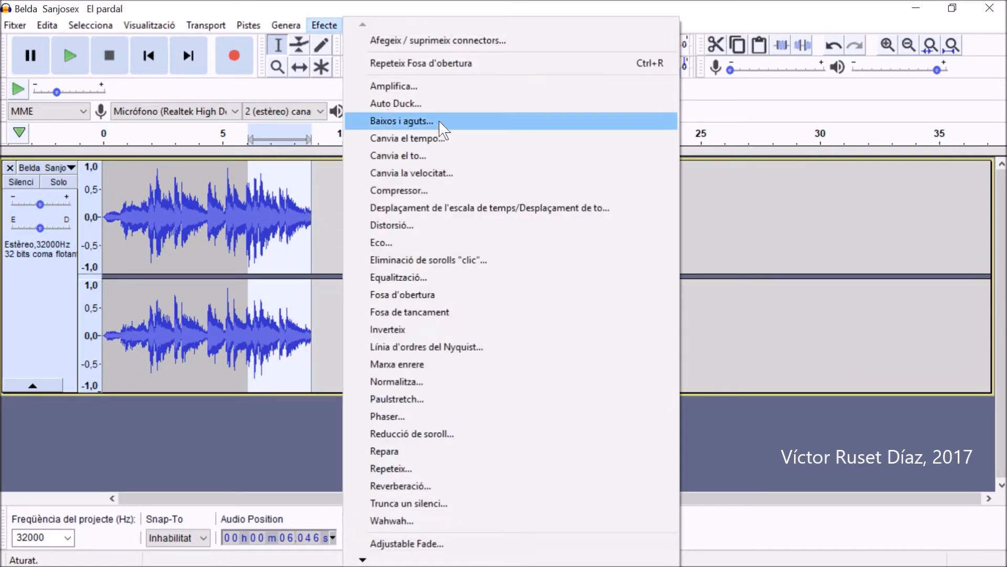
click(529, 314)
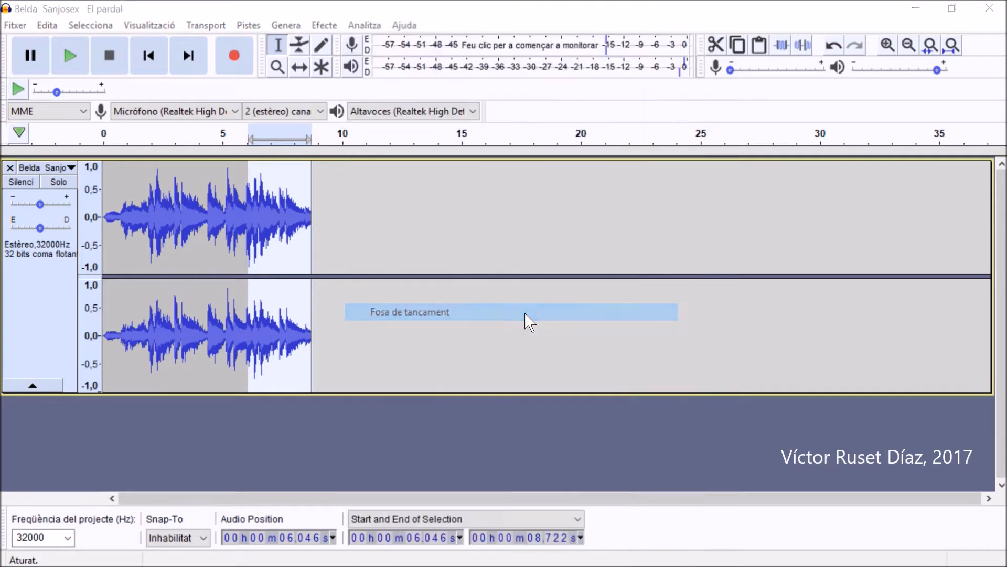
click(151, 56)
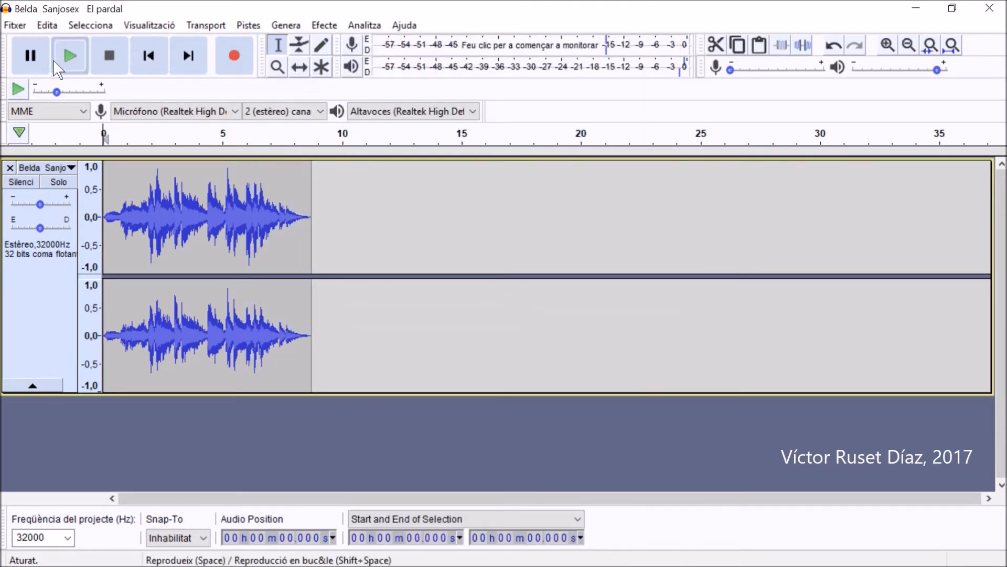
click(67, 55)
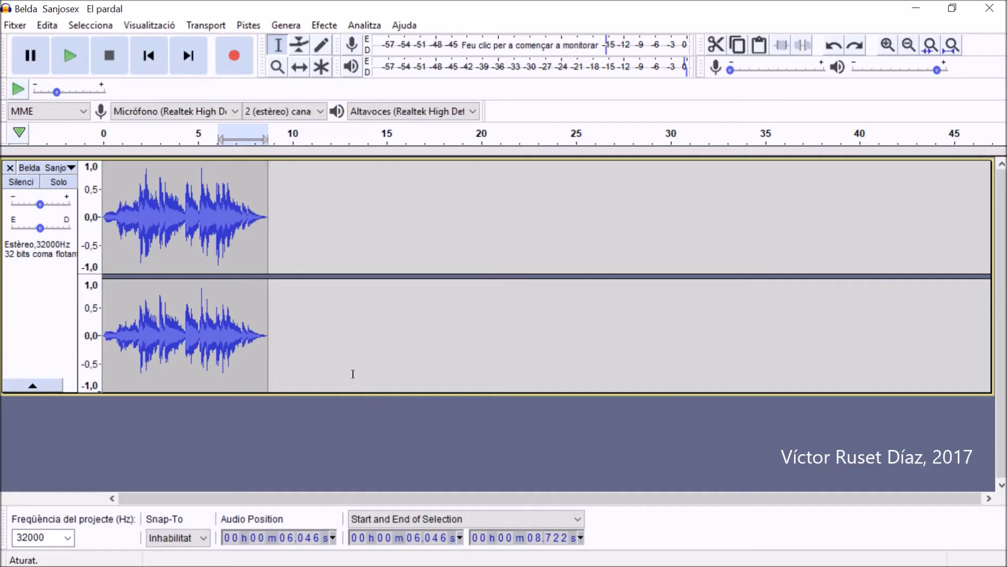
Step: Import the MP3 "Roba Estesa 06 Una altra ronda [DESCALCES] amb Pepet i Marieta" as a second track
click(23, 29)
mouse_move(146, 174)
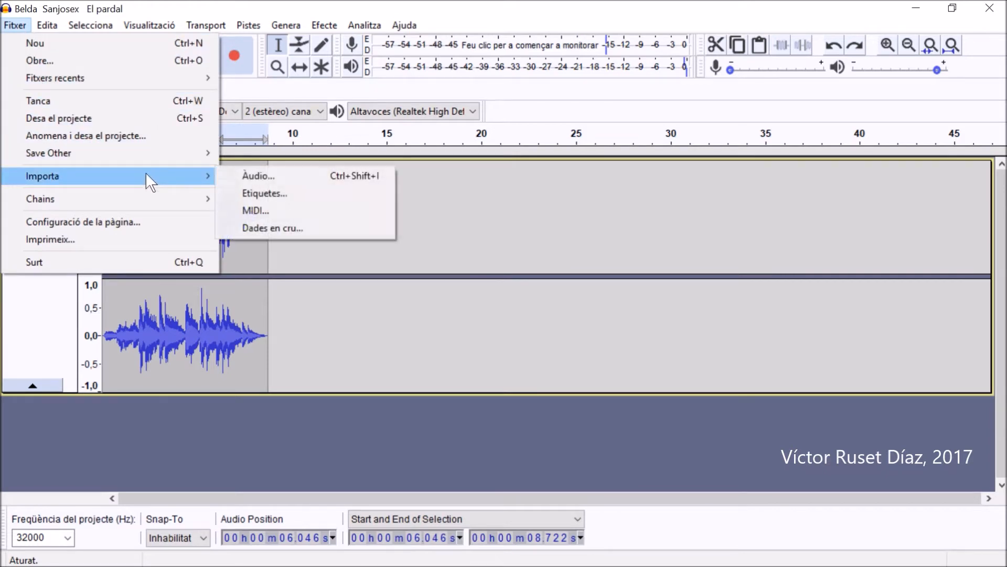
click(303, 176)
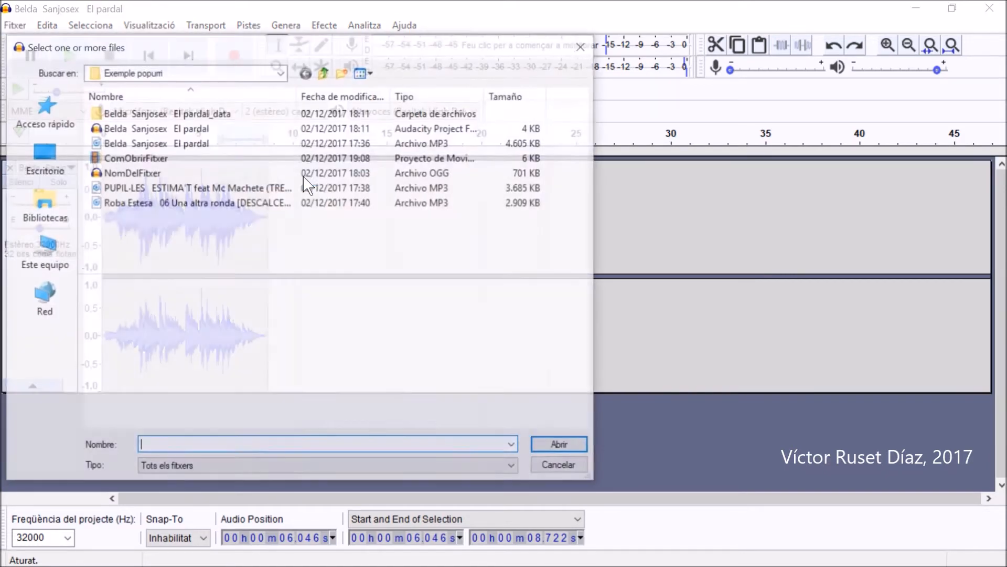
click(245, 203)
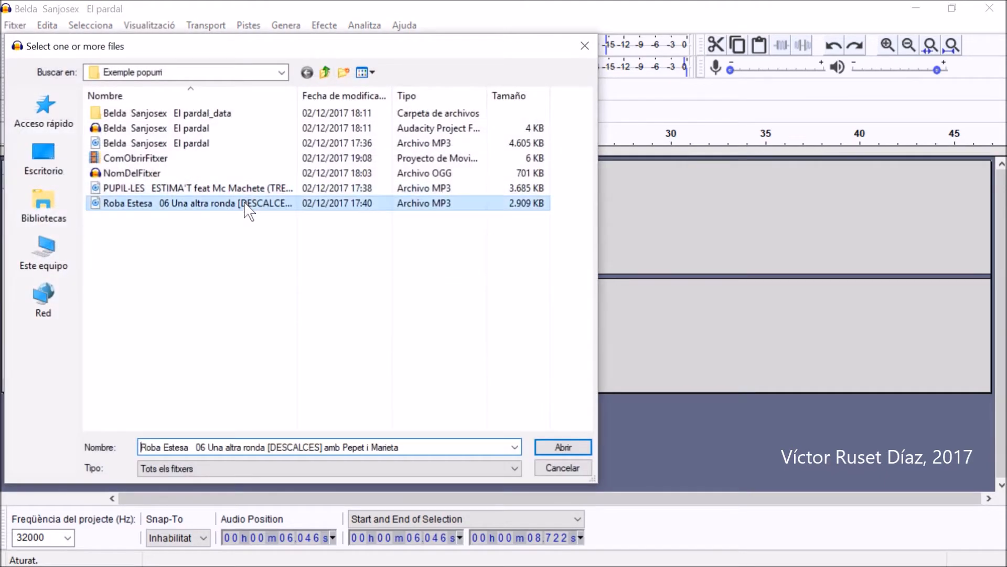
click(542, 447)
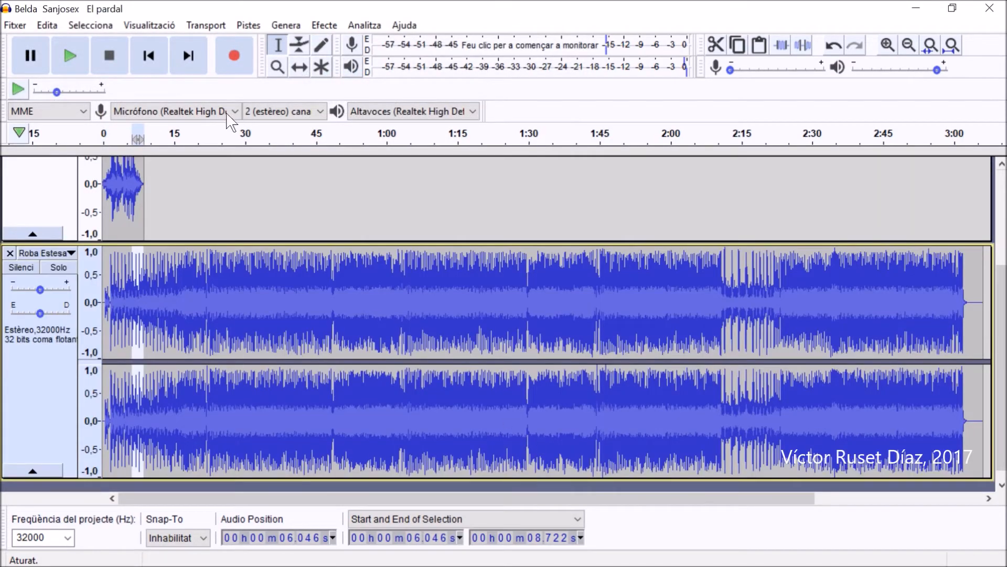
Step: Fit the height of both tracks to the project window
click(162, 27)
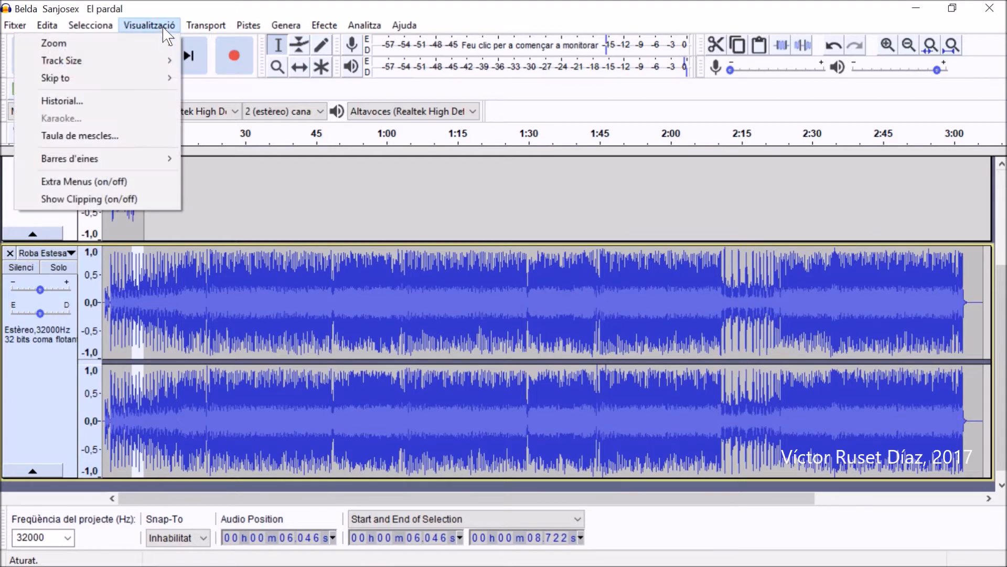
mouse_move(163, 60)
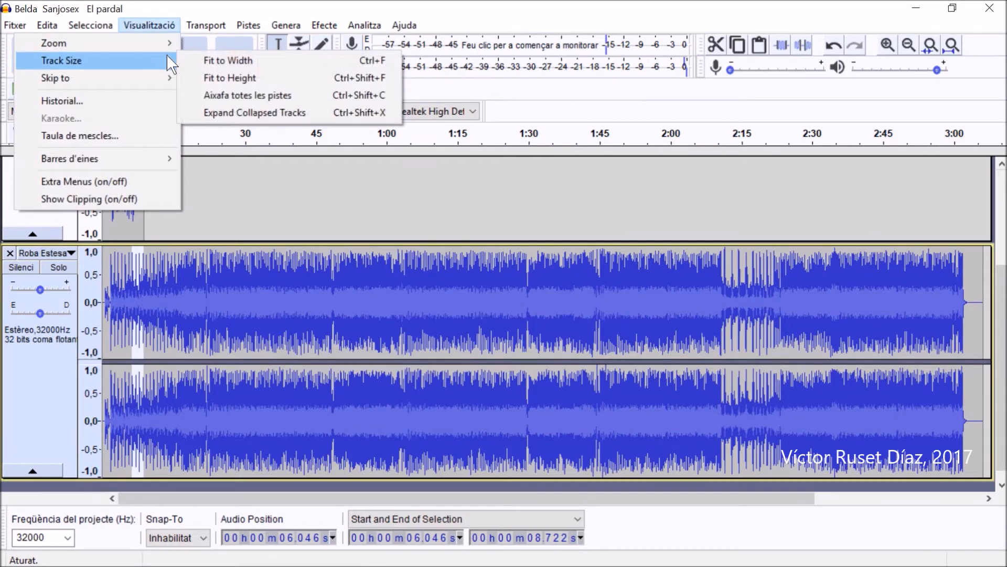
click(296, 77)
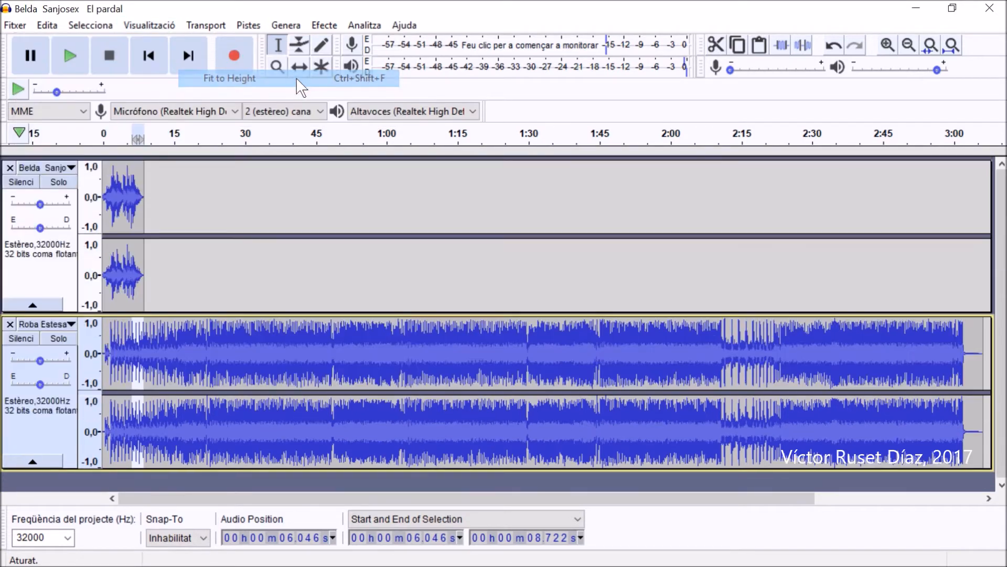
Step: Trim the Roba Estesa track to the passage from about 7.2 s to 23.1 s
click(888, 52)
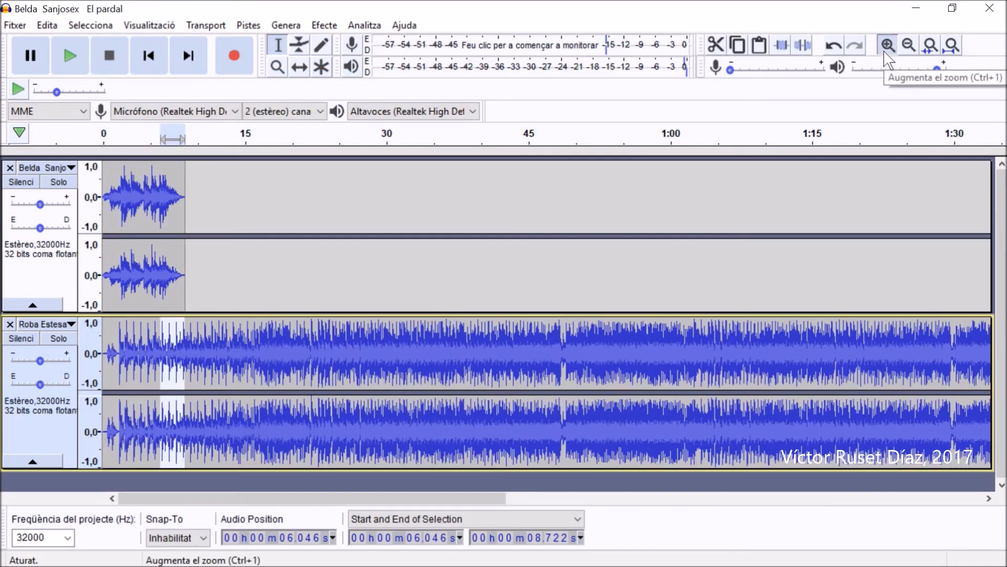
click(888, 52)
click(887, 53)
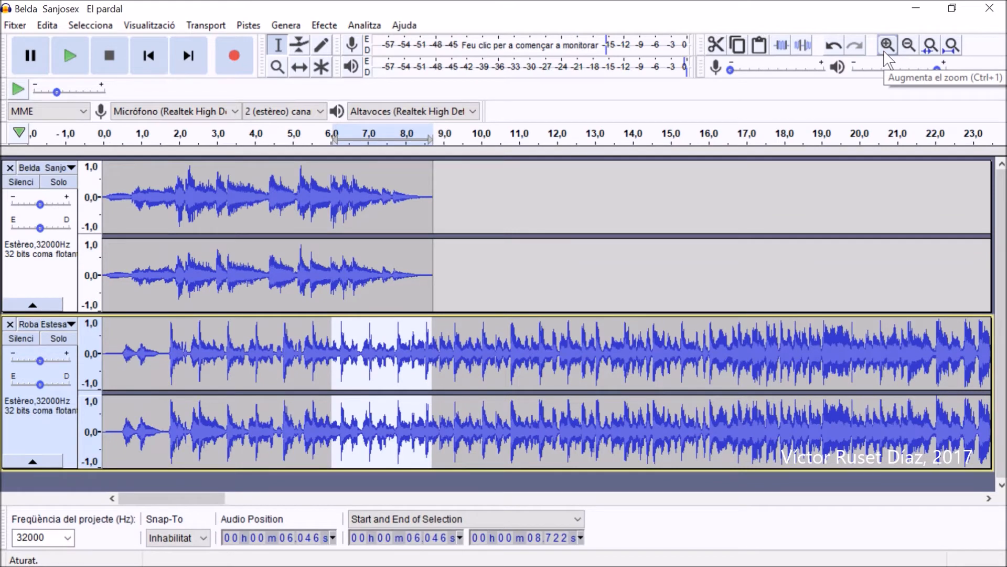
drag(375, 338, 957, 355)
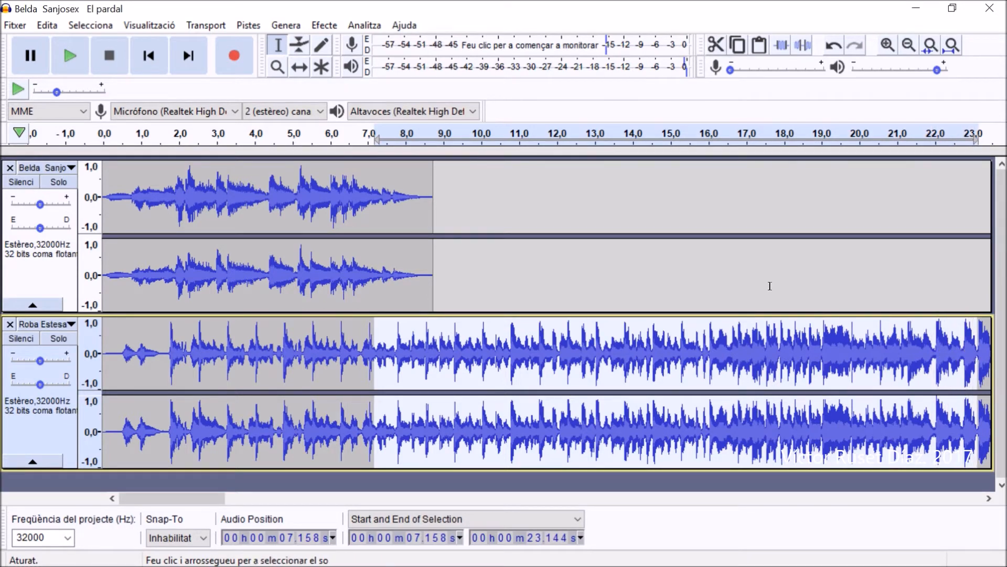
click(789, 49)
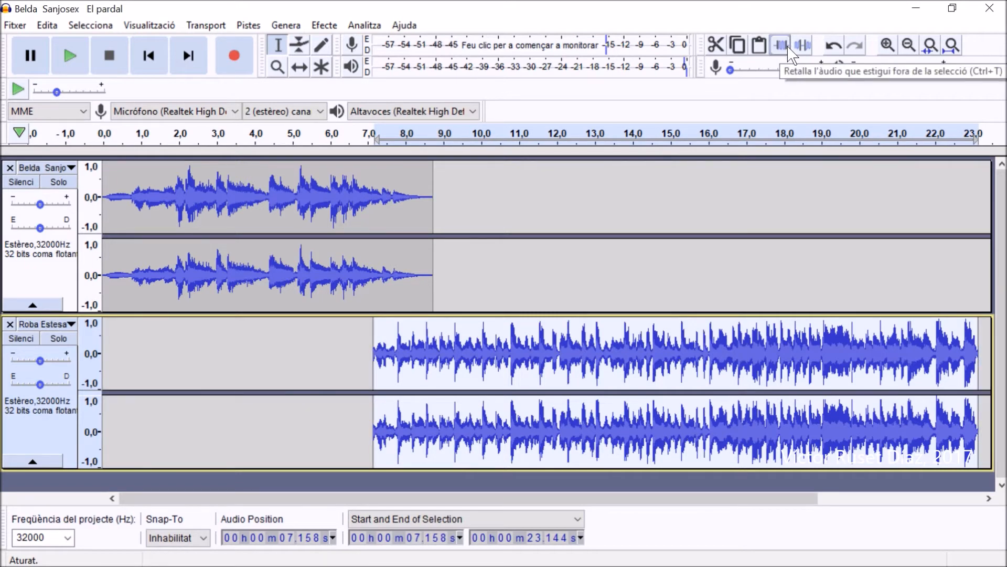
Step: Fade in (Fosa d'obertura) the Roba Estesa clip from its start to about 8.2 s
click(401, 371)
drag(415, 359, 370, 357)
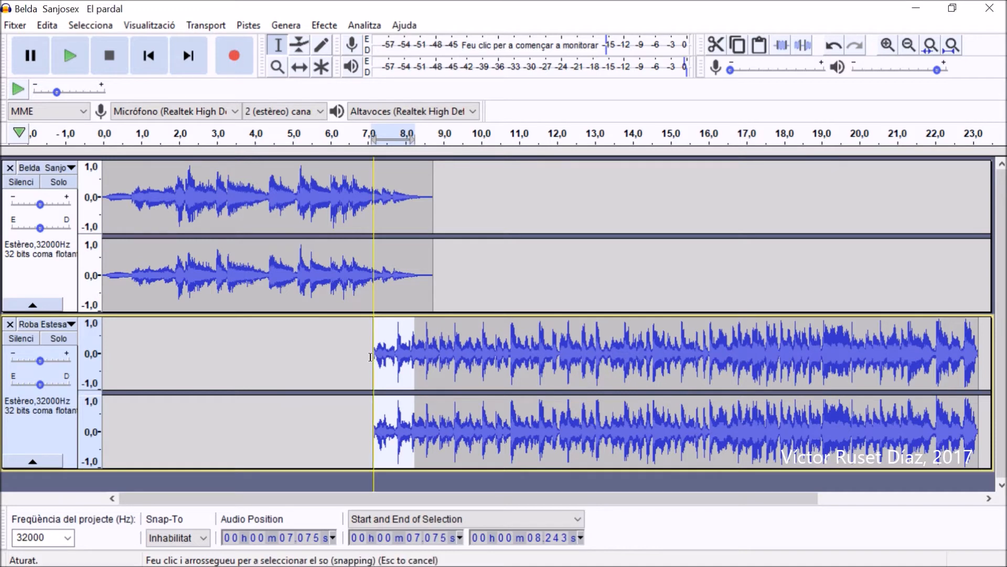
click(325, 25)
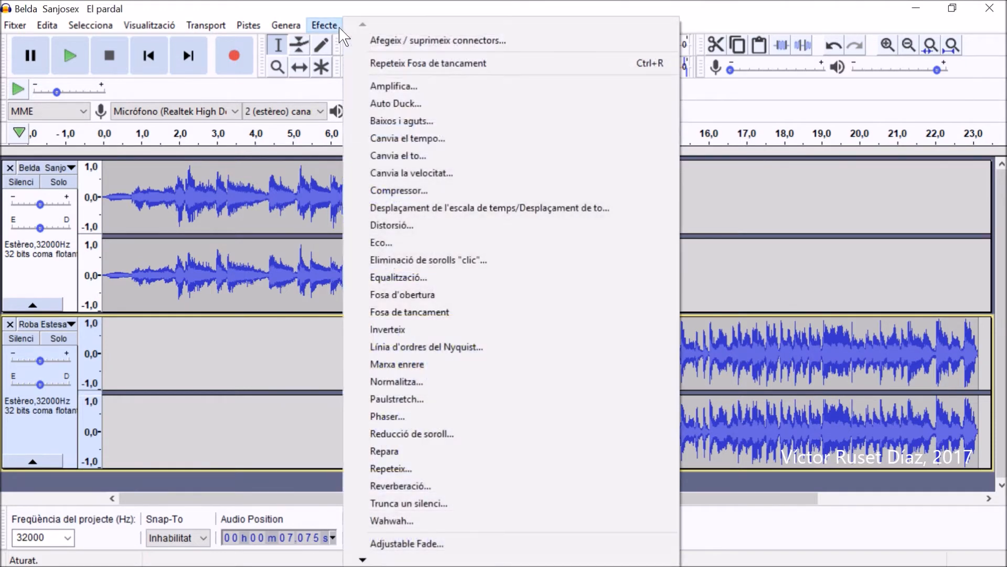
click(459, 297)
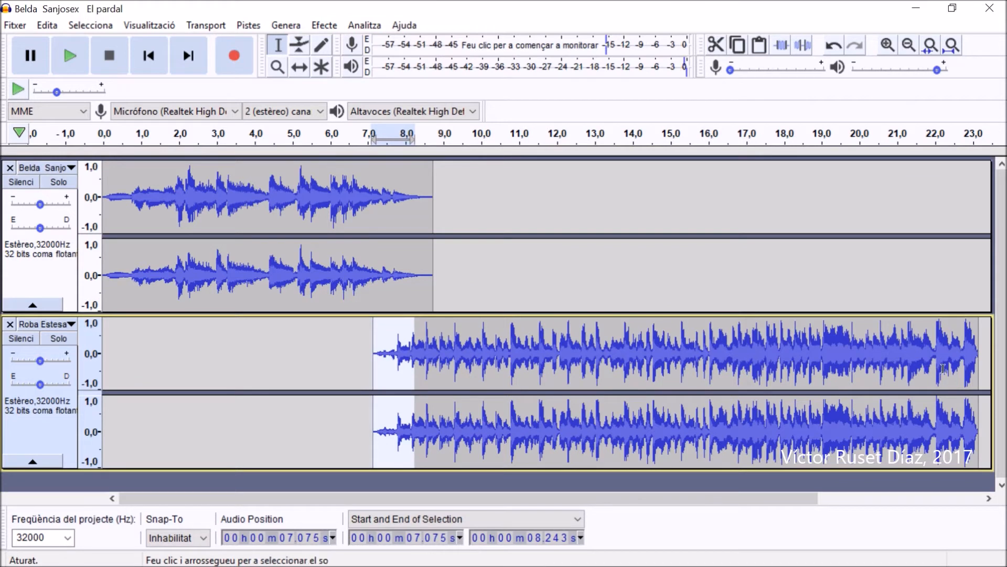
Step: Fade out (Fosa de tancament) the Roba Estesa clip from about 22.0 s to its end
drag(936, 354, 978, 358)
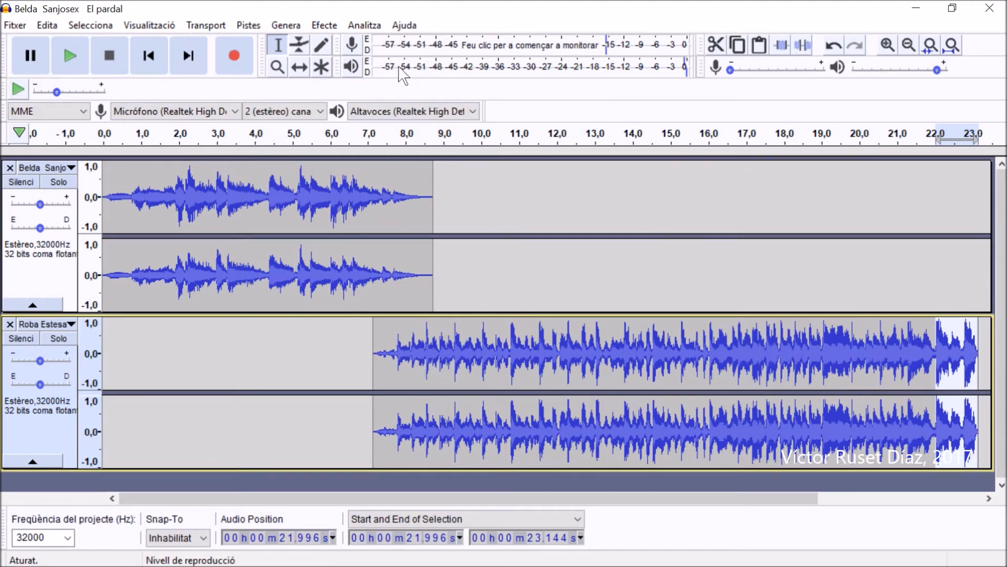
click(335, 26)
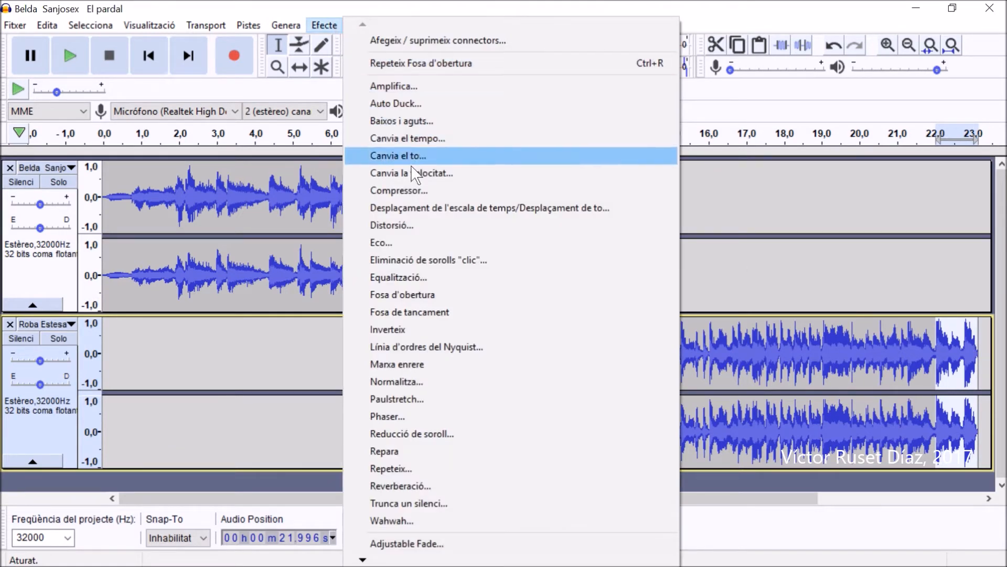
click(507, 312)
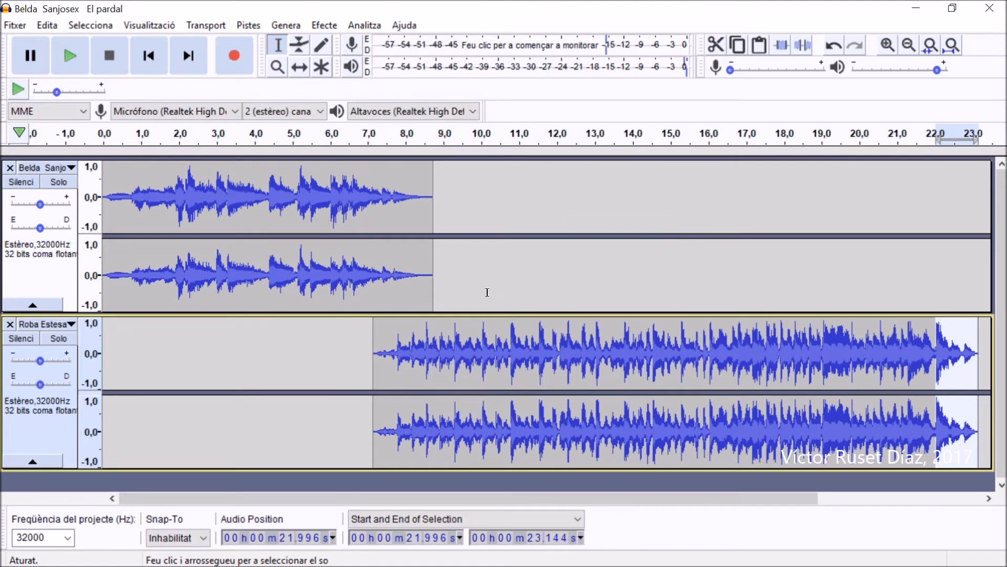
Step: Shift the Roba Estesa clip slightly earlier to start at about 7.0 s, and play the transition from about 6.0 s
click(300, 67)
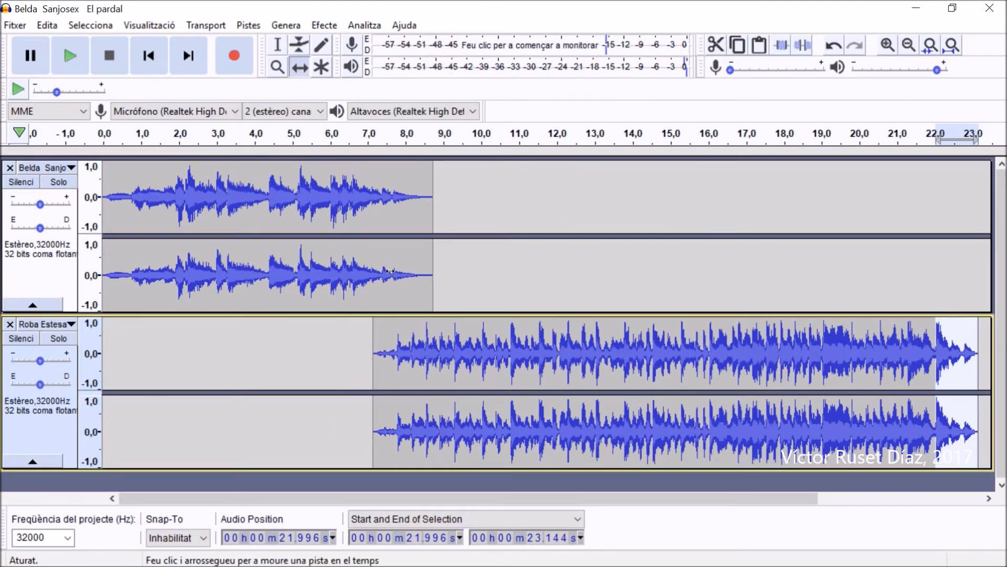
drag(472, 371, 469, 371)
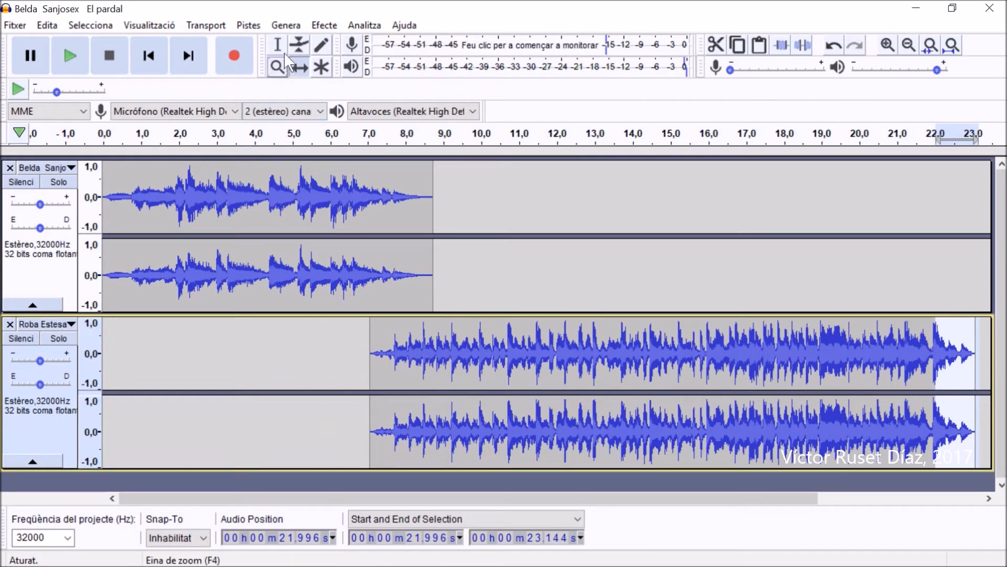
click(329, 181)
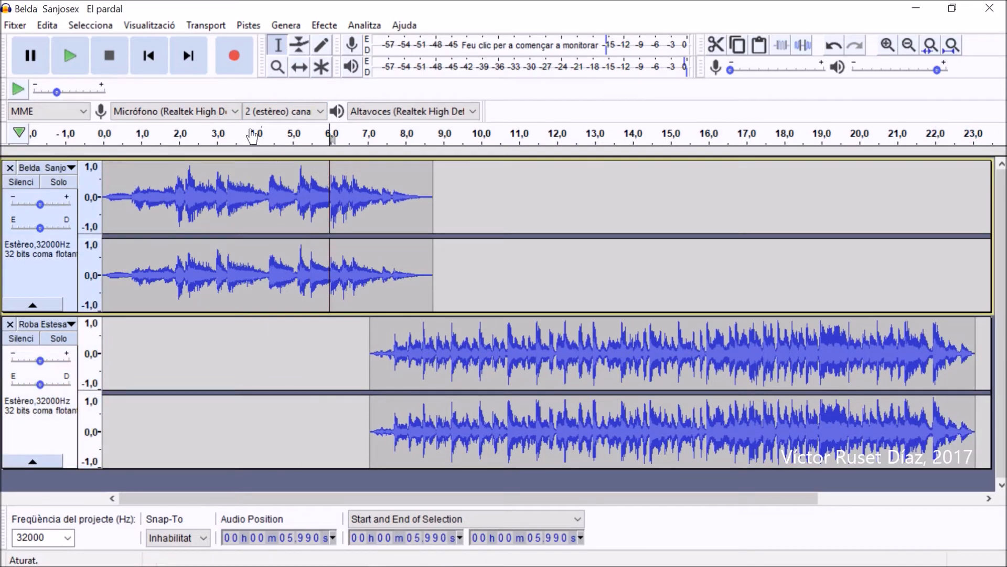
click(66, 56)
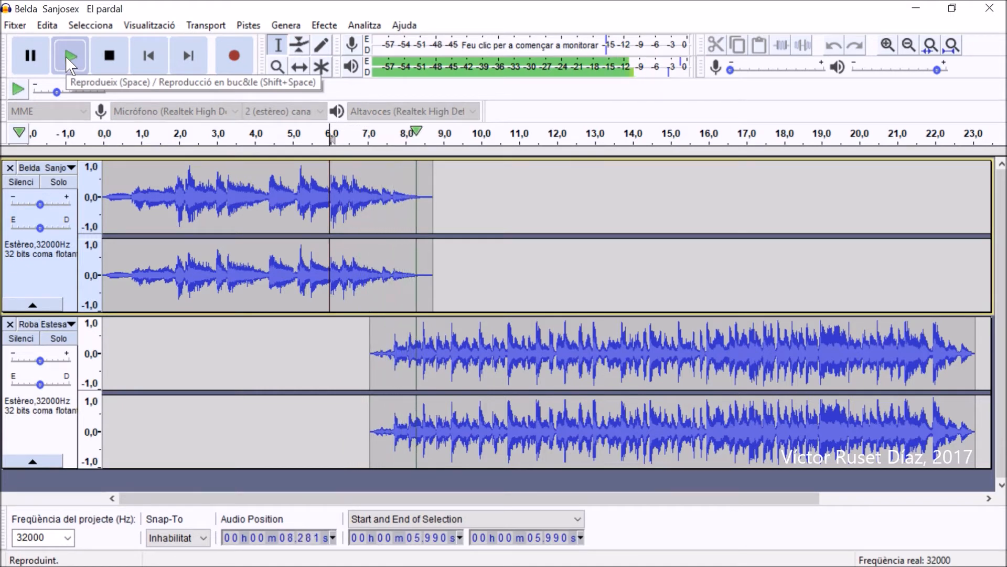
click(107, 57)
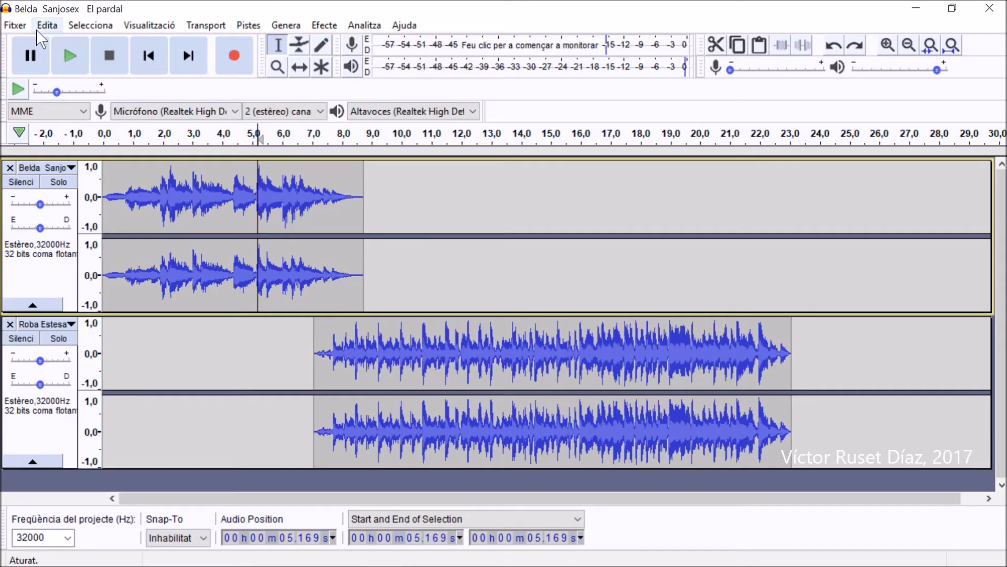
Step: Import the MP3 "PUPIL·LES ESTIMA'T feat Mc Machete (TREMENDA JAURÍA)" as a third track
click(15, 25)
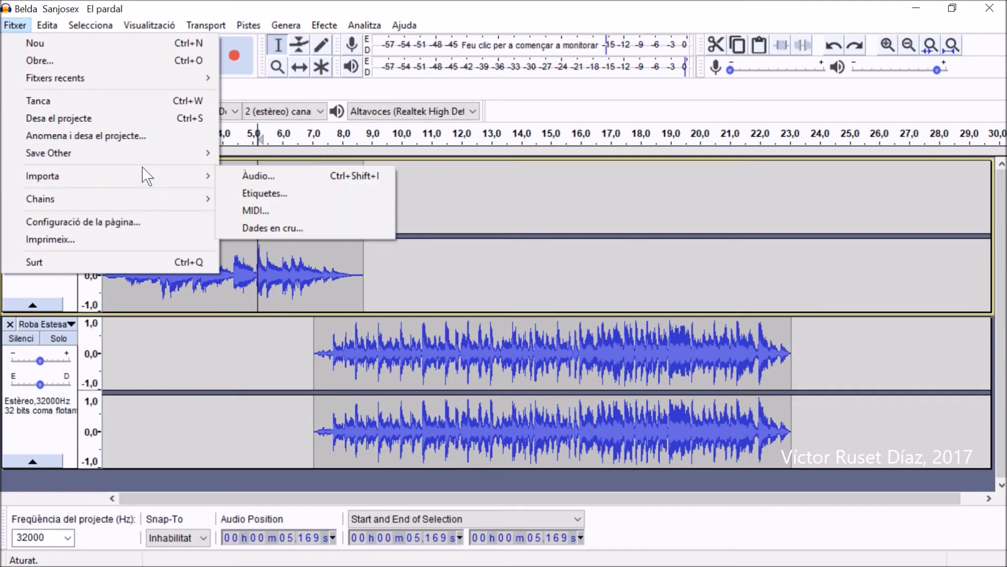
mouse_move(176, 179)
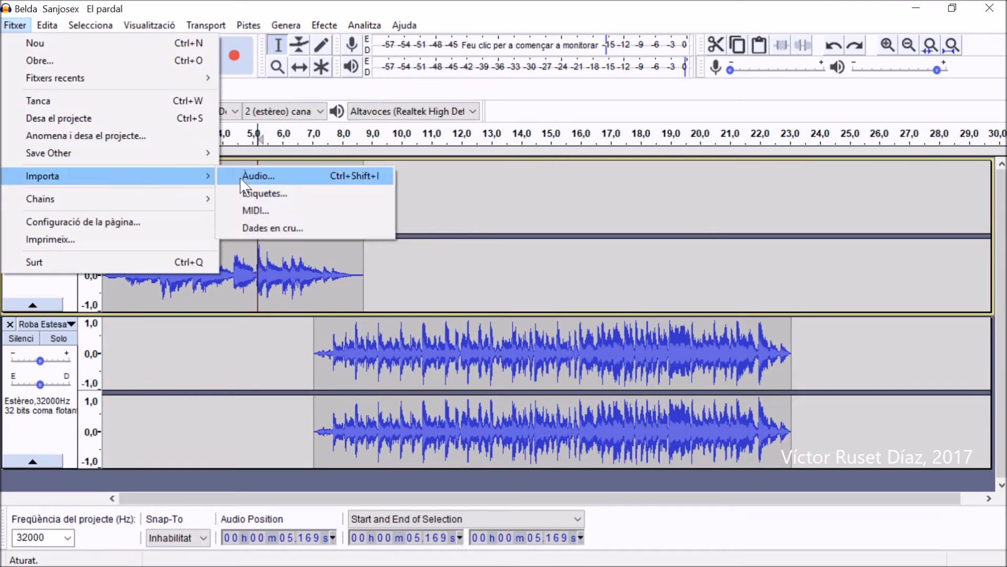
click(309, 176)
click(185, 195)
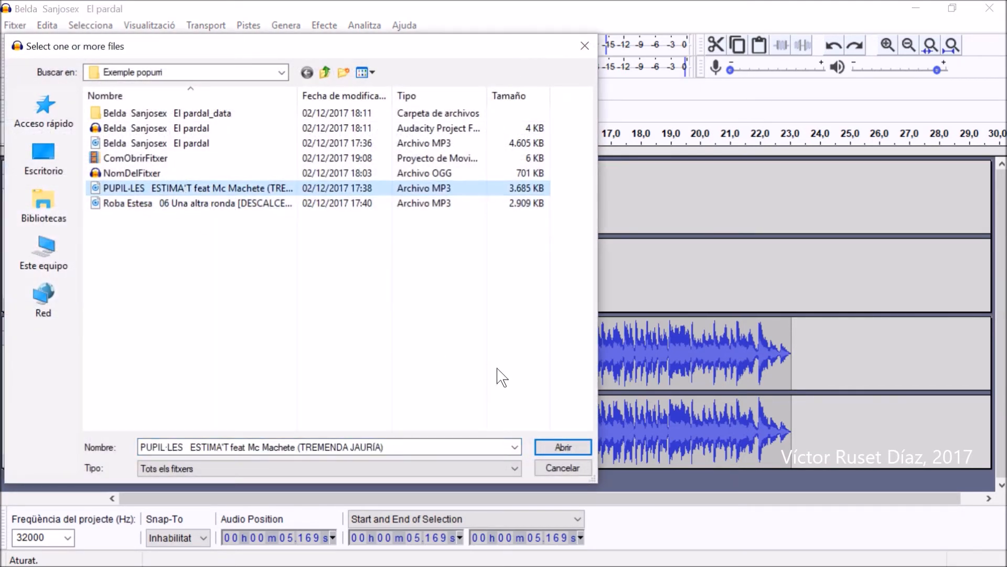
click(544, 447)
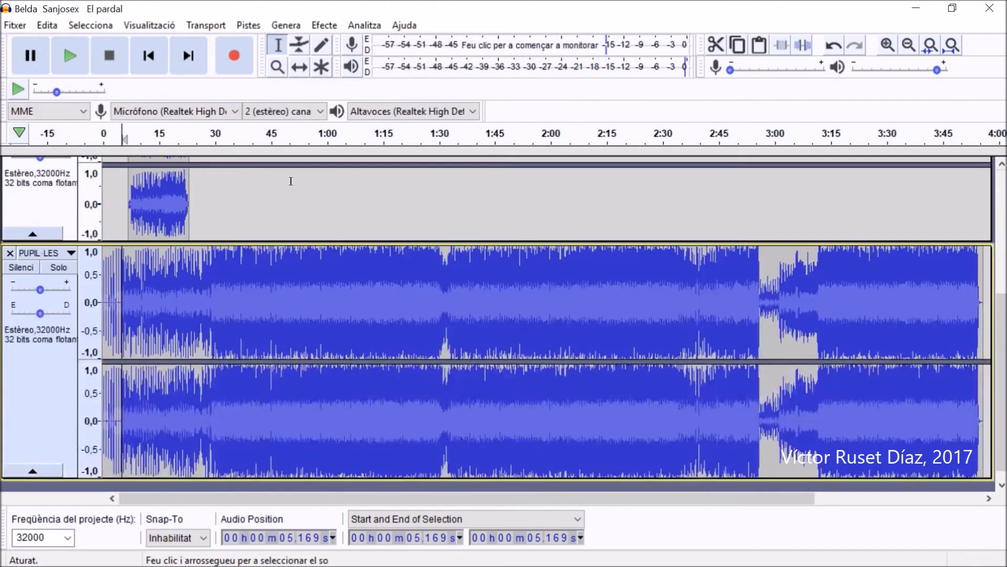
Step: Fit the height of all three tracks to the project window
click(158, 25)
mouse_move(143, 56)
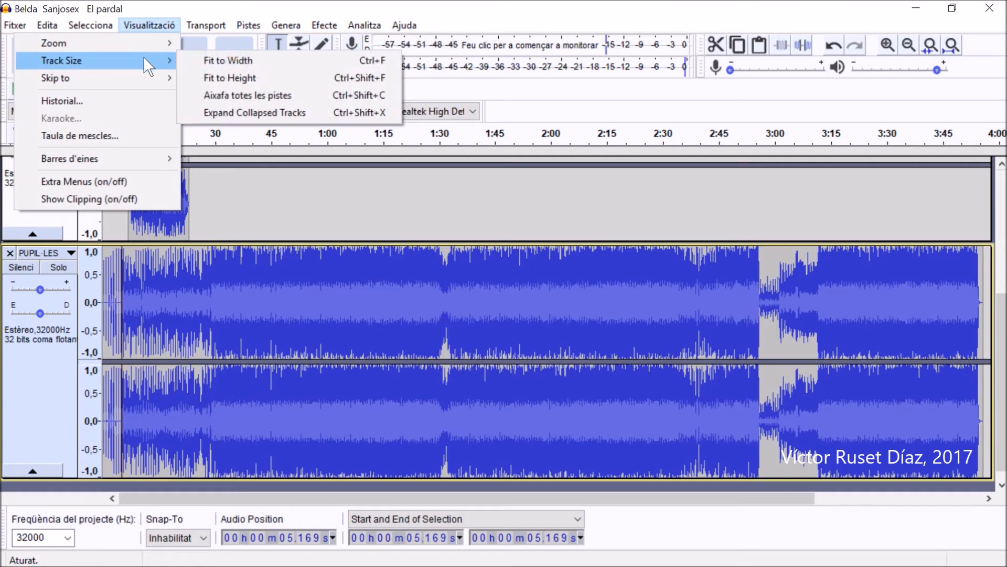
click(315, 81)
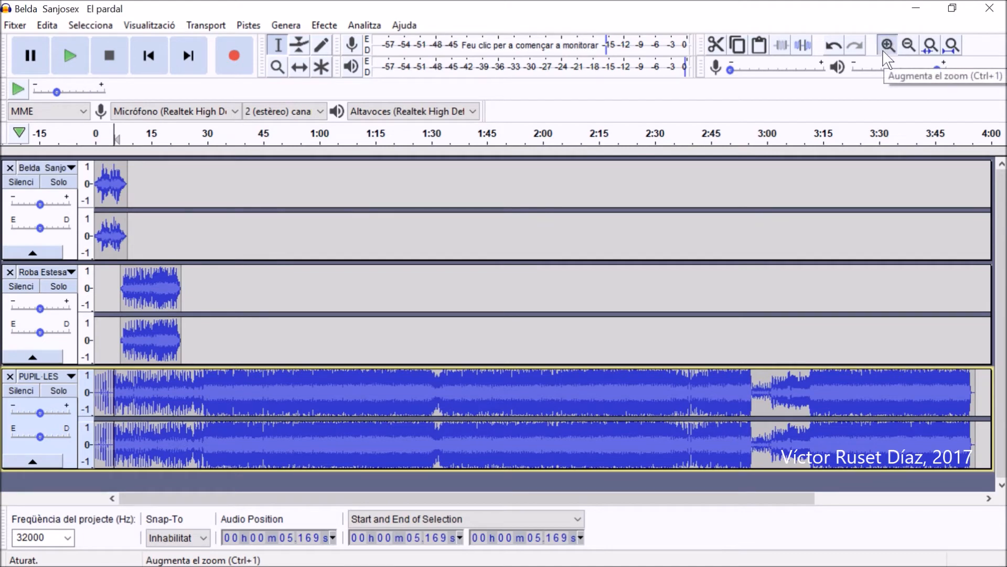
Step: Trim the PUPIL·LES track to the passage from about 5.2 s to 15.8 s, and shift the clip to start at about 21.9 s
click(888, 45)
click(887, 46)
click(888, 46)
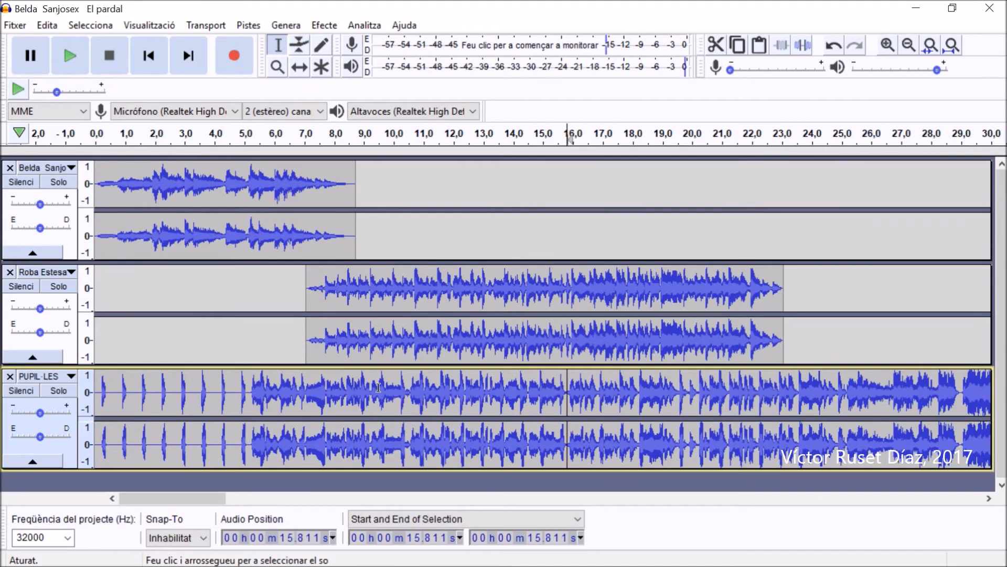
drag(249, 389, 562, 410)
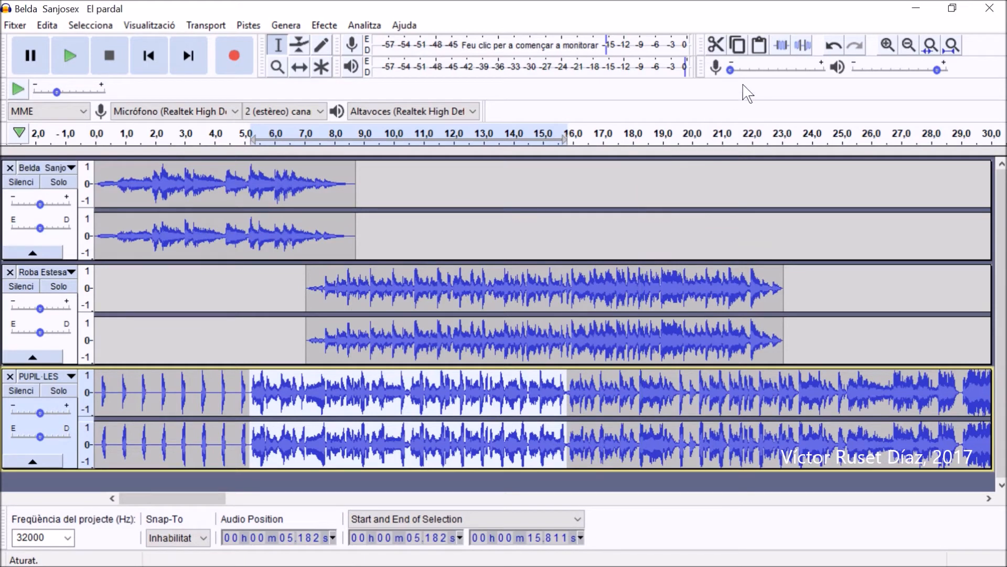
click(780, 49)
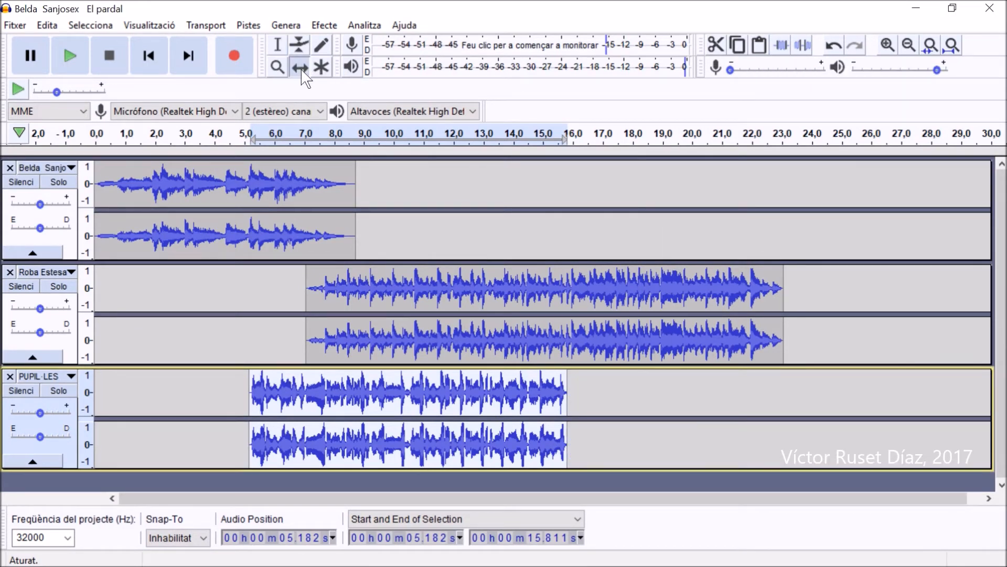
drag(377, 402, 756, 401)
drag(785, 401, 828, 400)
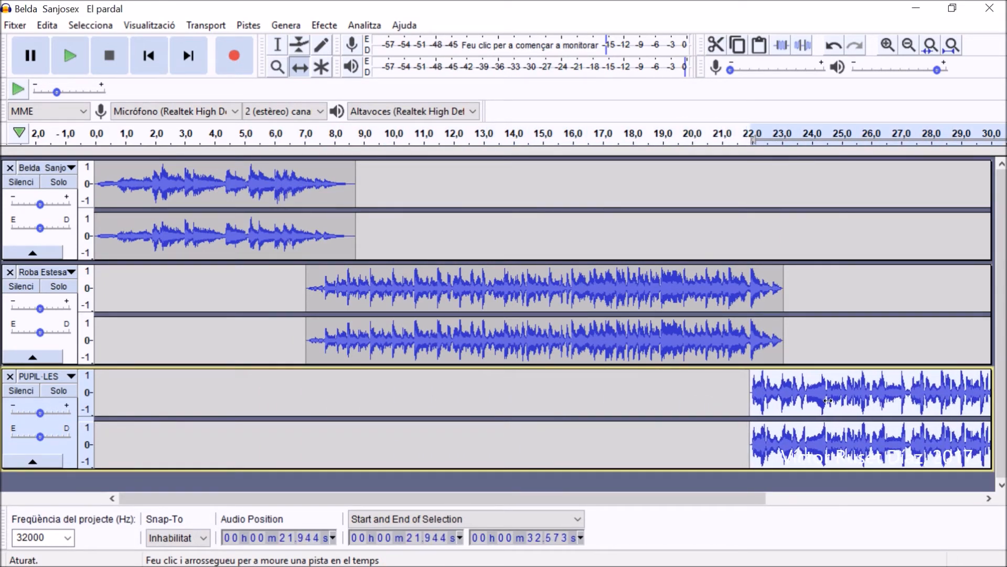
Step: Fade in (Fosa d'obertura) the PUPIL·LES clip from its start to about 22.9 s
click(279, 47)
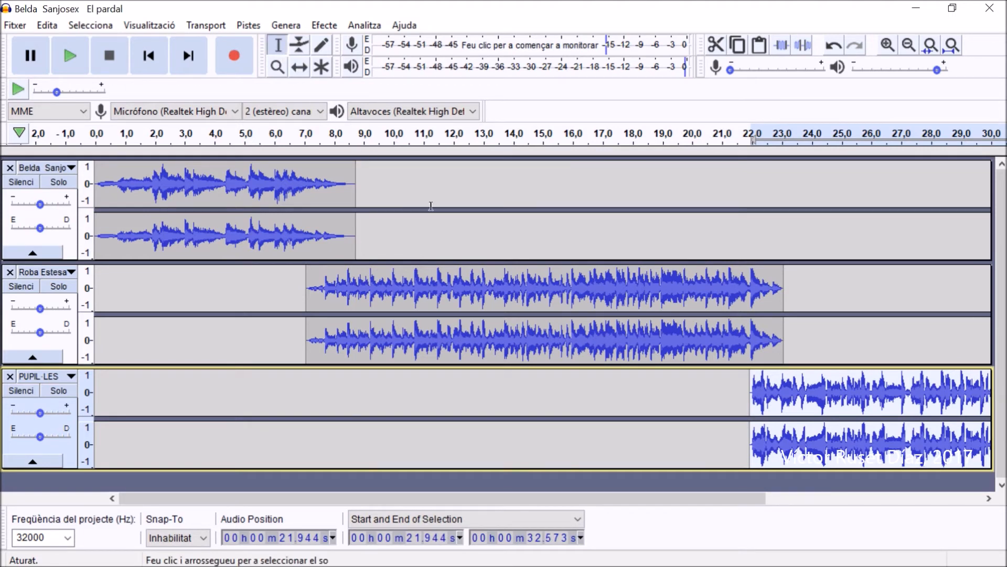
drag(779, 397, 750, 403)
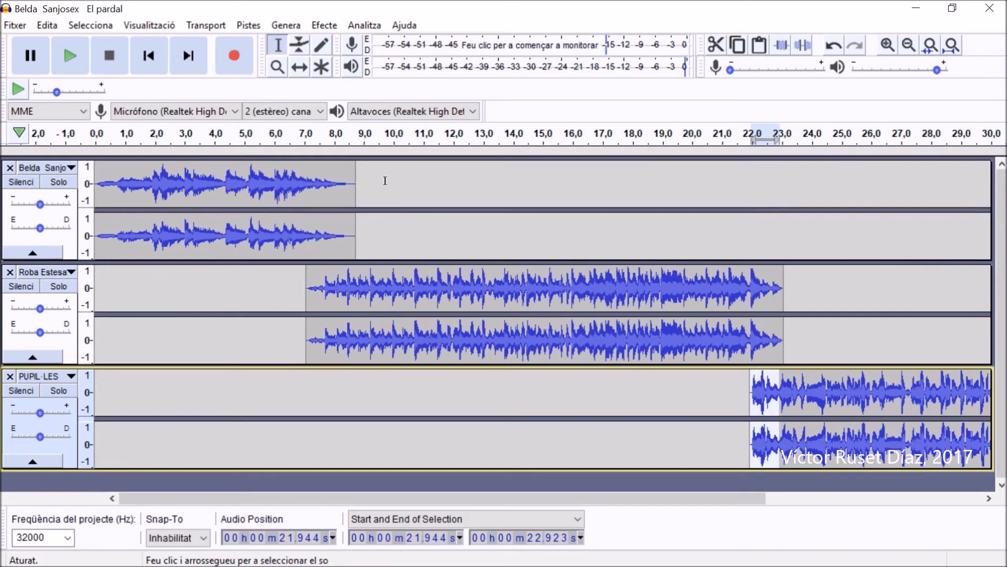
click(324, 26)
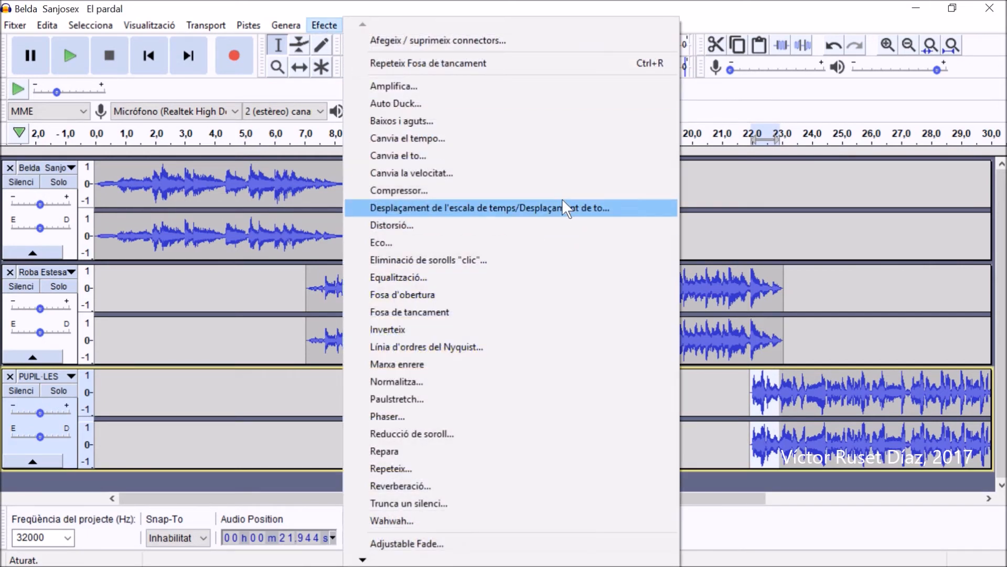
click(561, 292)
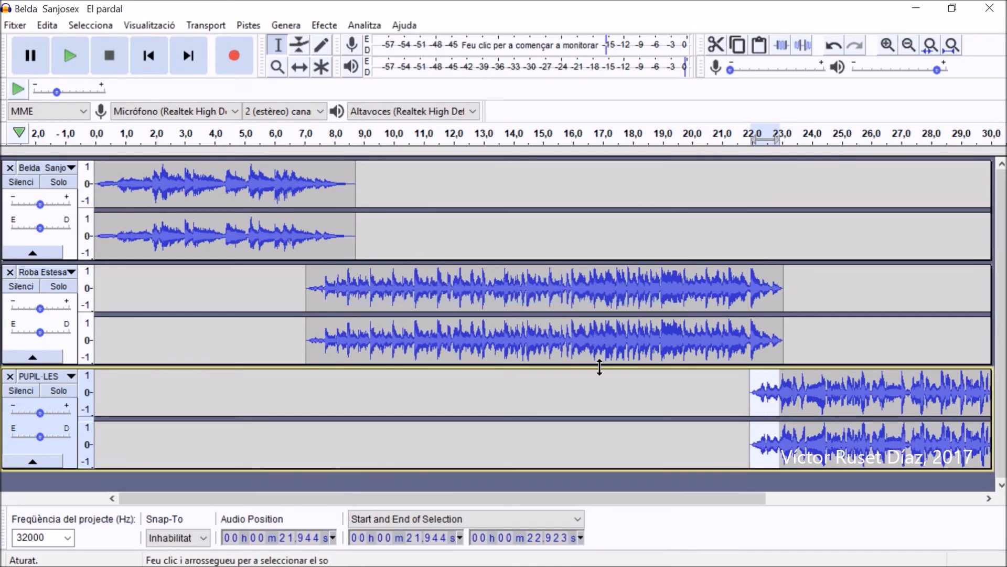
Step: Fade out (Fosa de tancament) the PUPIL·LES clip from about 31.7 s to its end
drag(678, 499, 854, 514)
drag(799, 398, 826, 398)
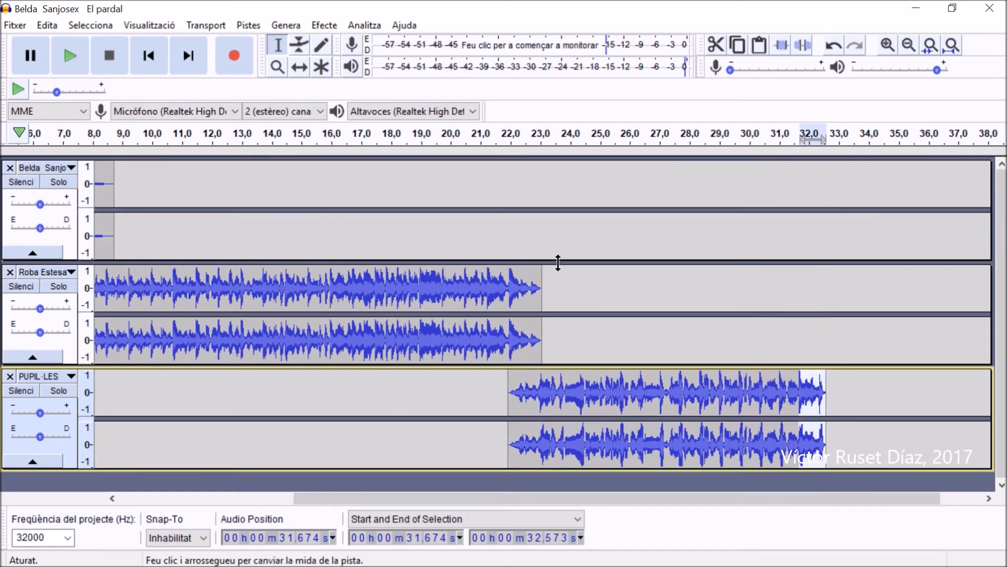
click(324, 26)
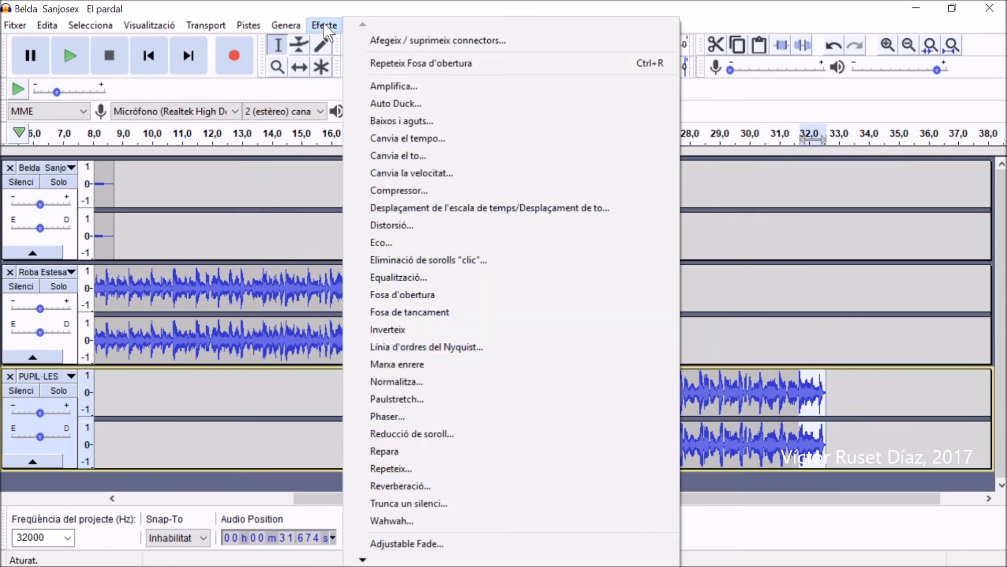
click(474, 312)
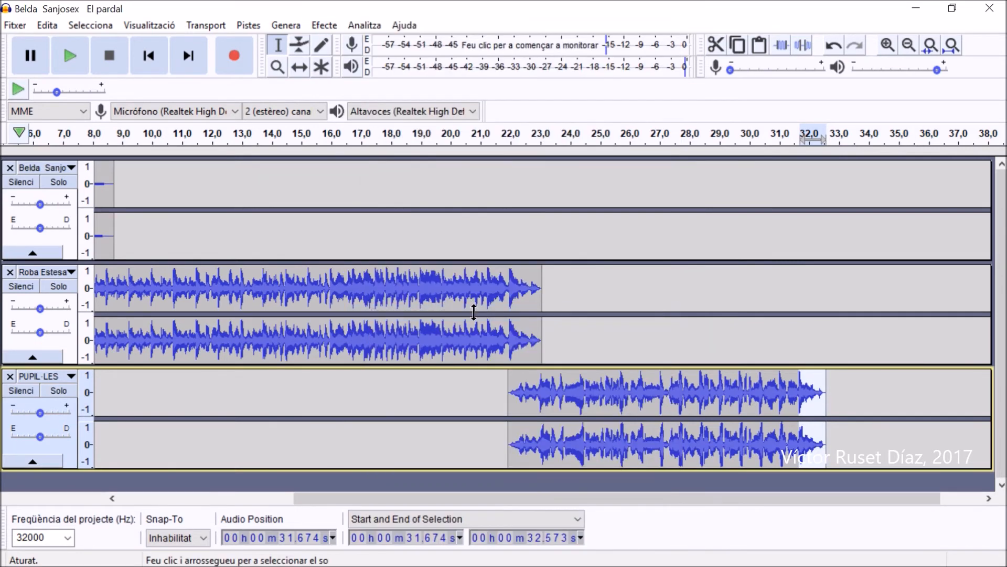
Step: Play the second transition from about 21.7 s, and play the whole medley from the start
click(503, 330)
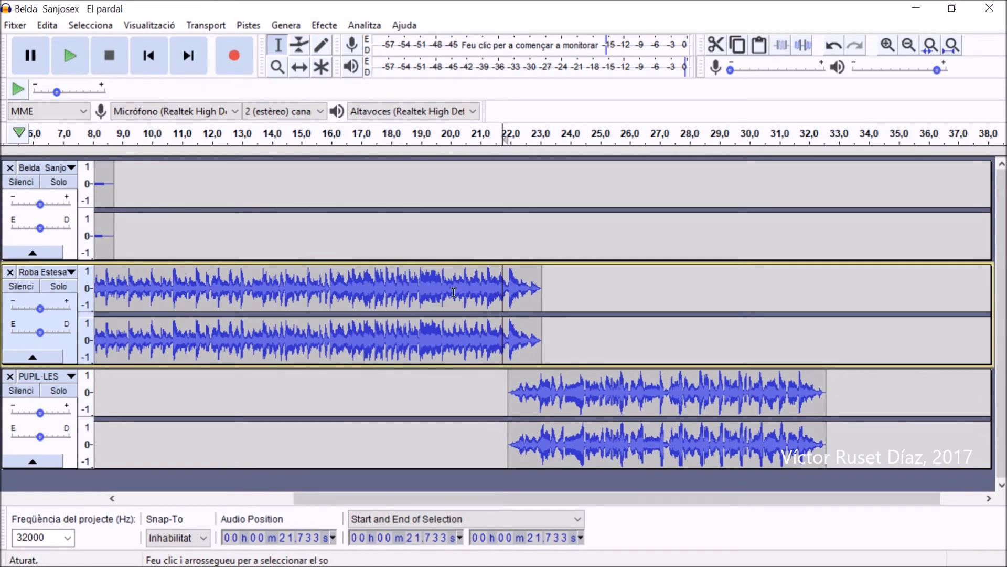
click(67, 62)
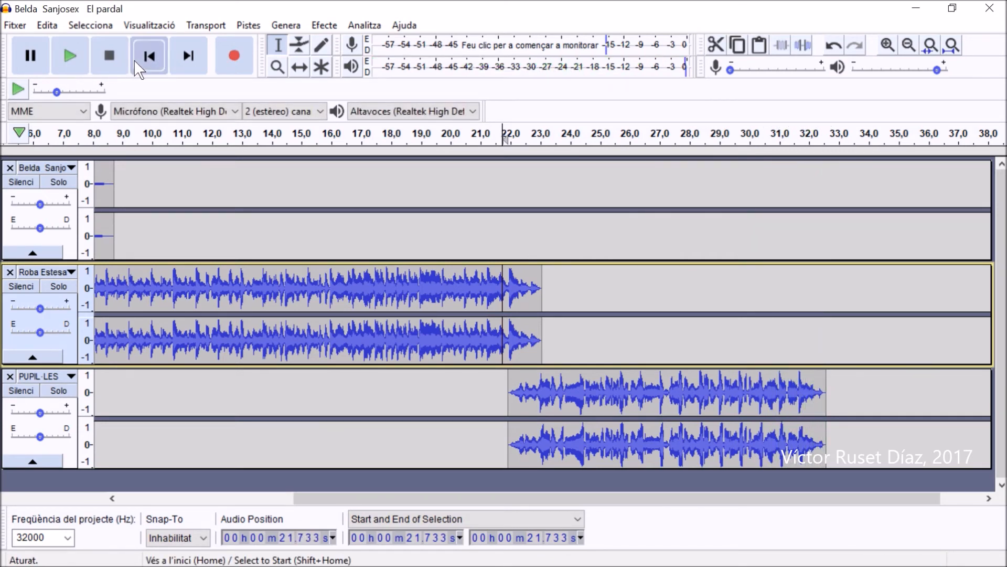
click(135, 59)
click(74, 54)
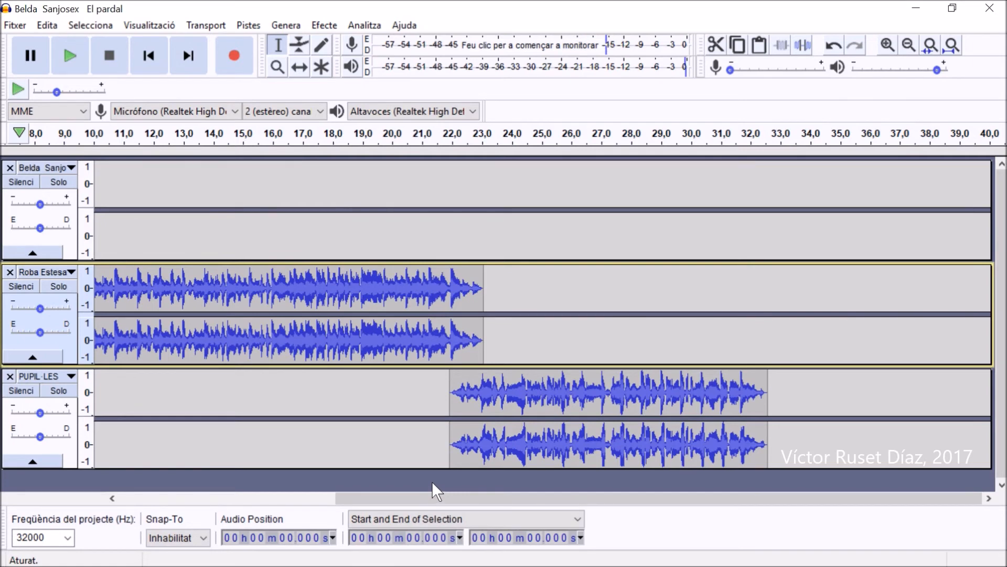
Step: Export the medley as an OGG file named NomDelFitxer in the Audacity folder, accepting the mixdown to two stereo channels
click(23, 27)
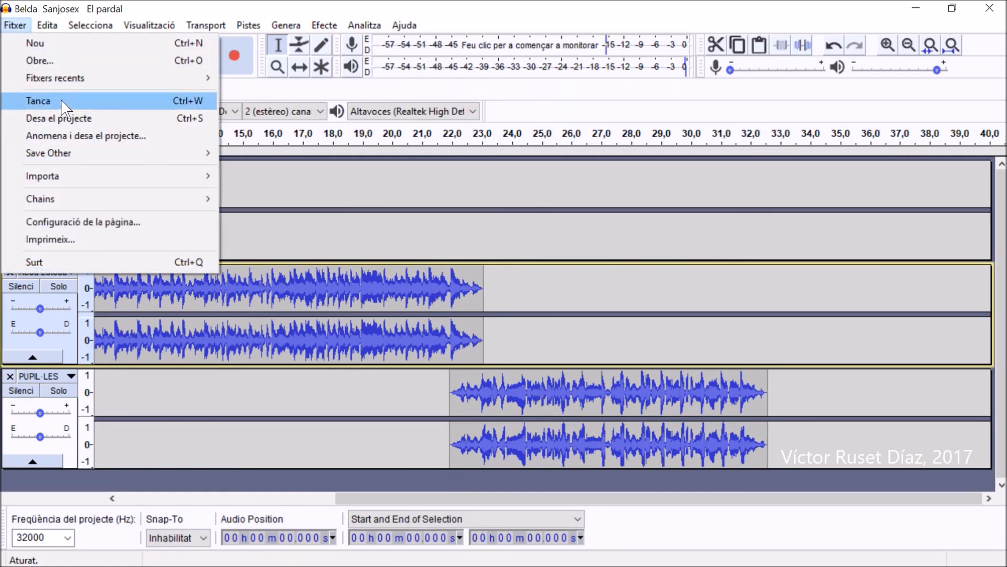
mouse_move(115, 153)
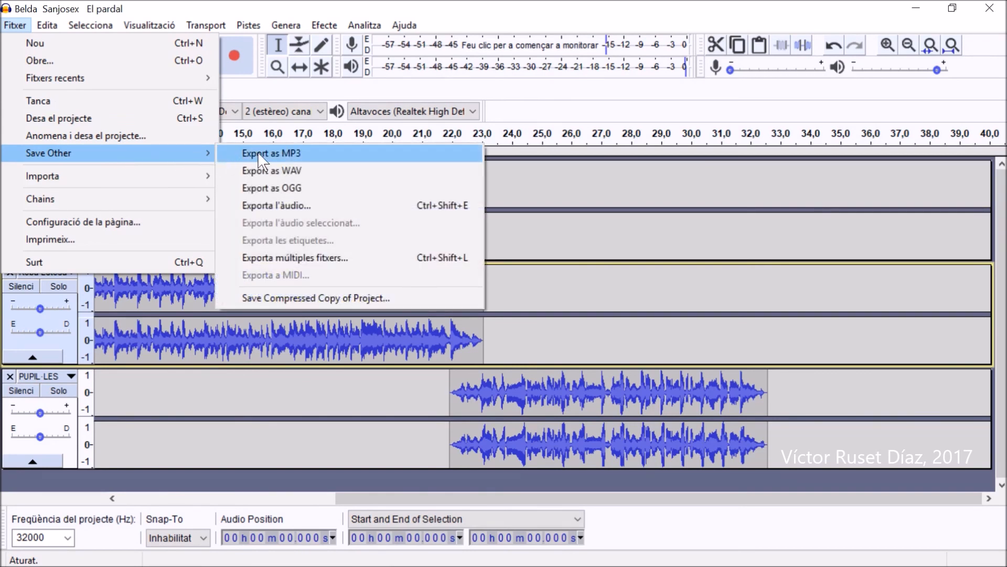
click(339, 189)
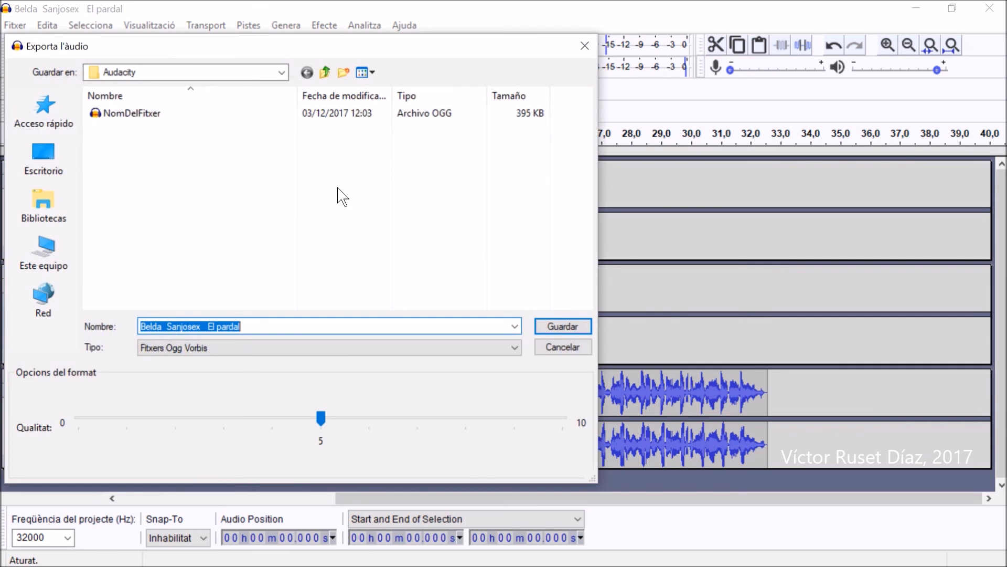
text(NomDelFitxer)
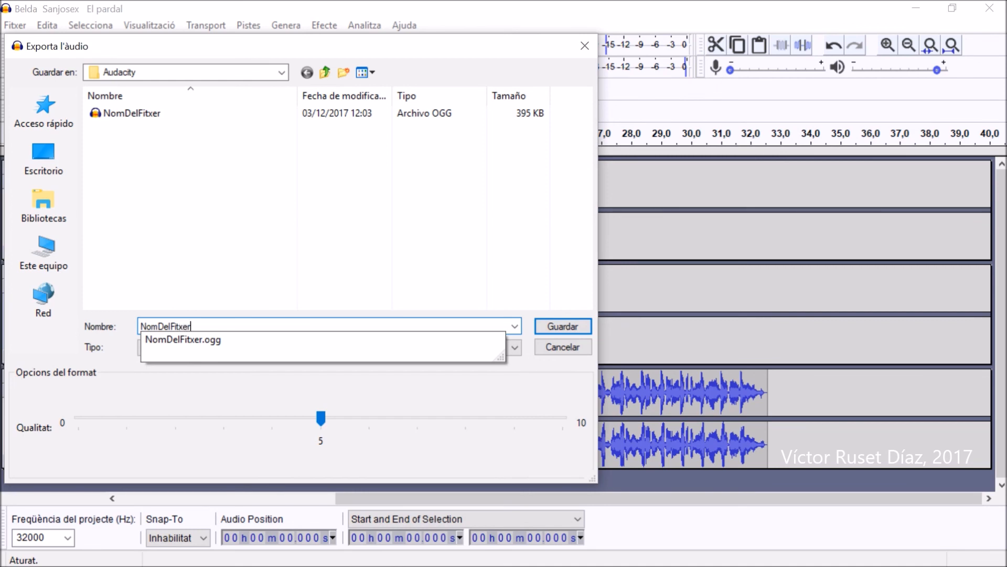
key(Return)
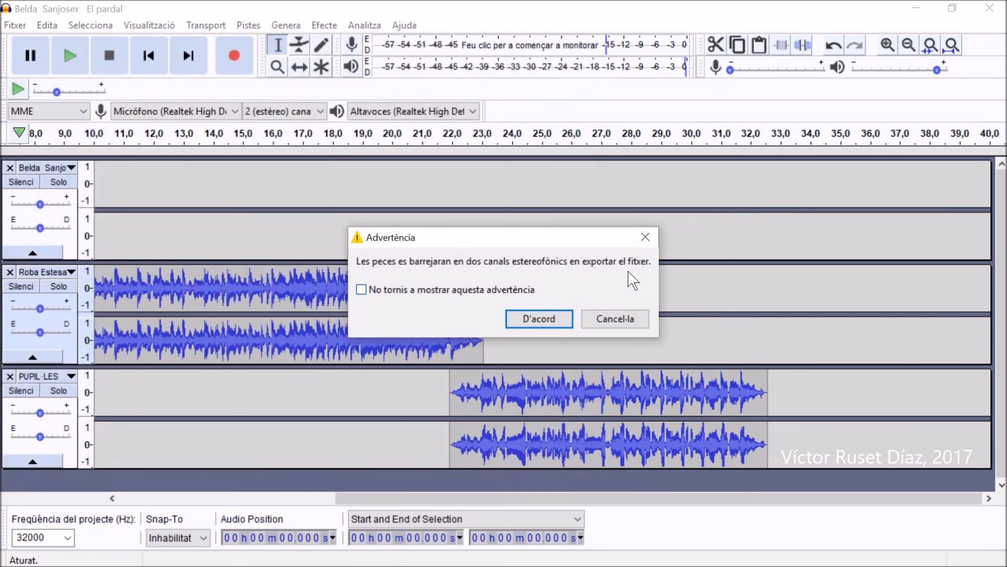
click(560, 317)
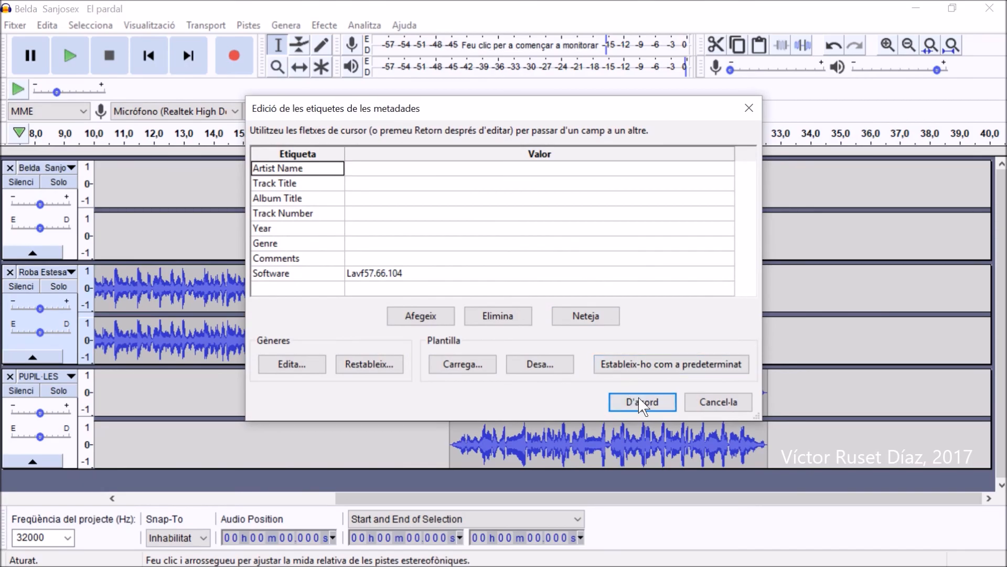